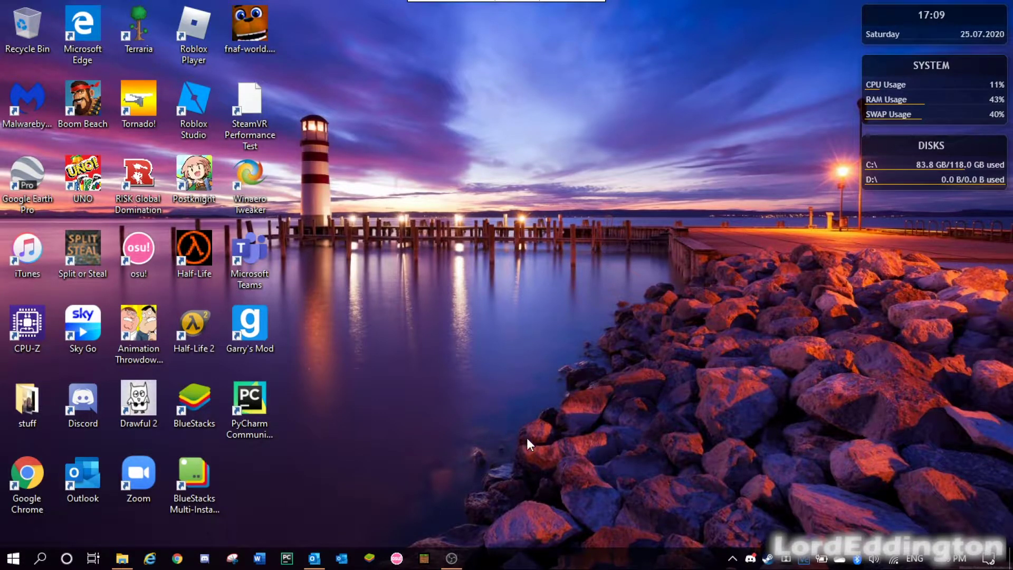
# - Check CPU performance in Task Manager, close it, and bring OBS Studio to the front
pyautogui.rightClick(569, 558)
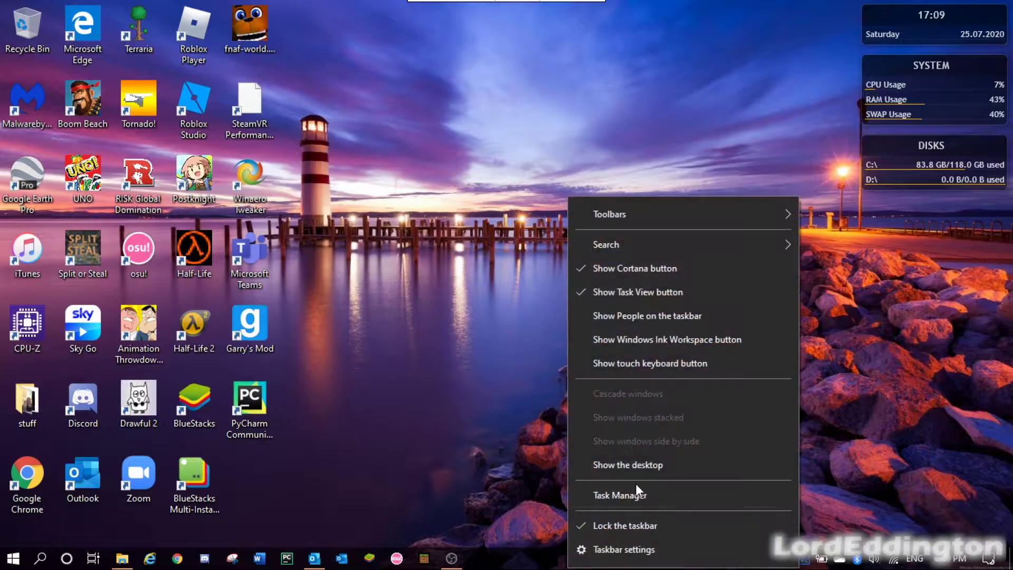
pyautogui.click(636, 490)
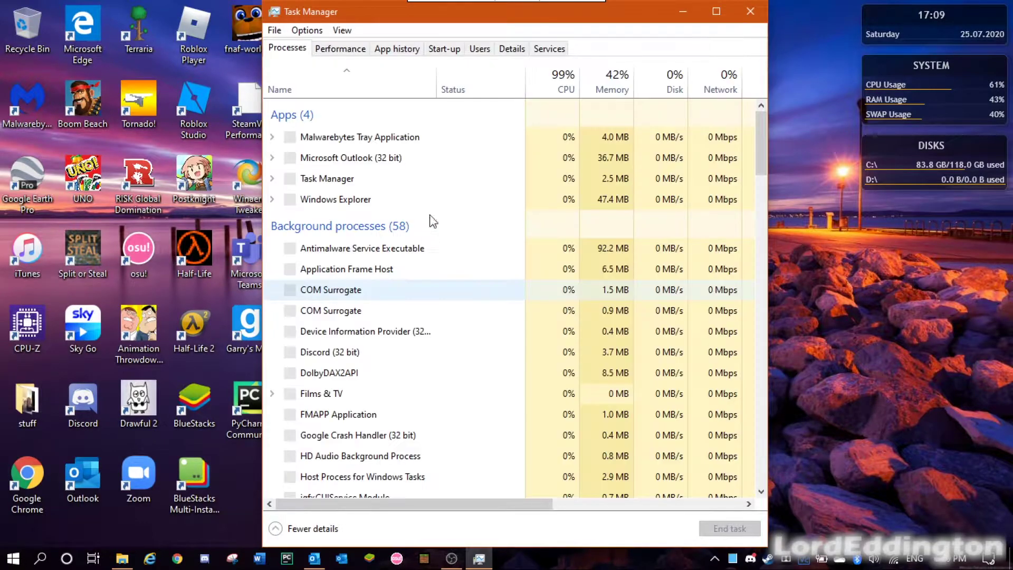
pyautogui.click(340, 49)
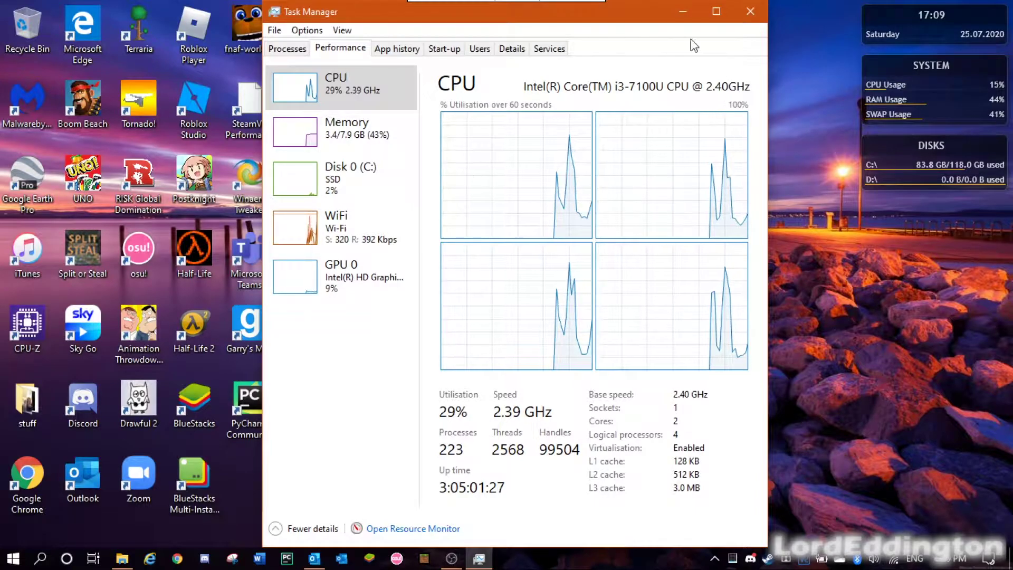
pyautogui.click(751, 11)
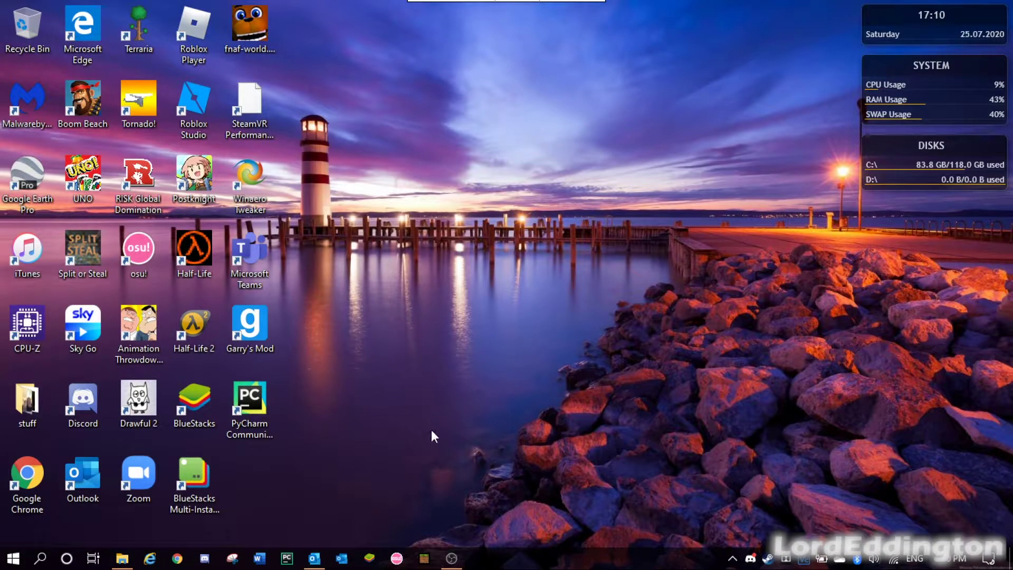
pyautogui.moveTo(454, 563)
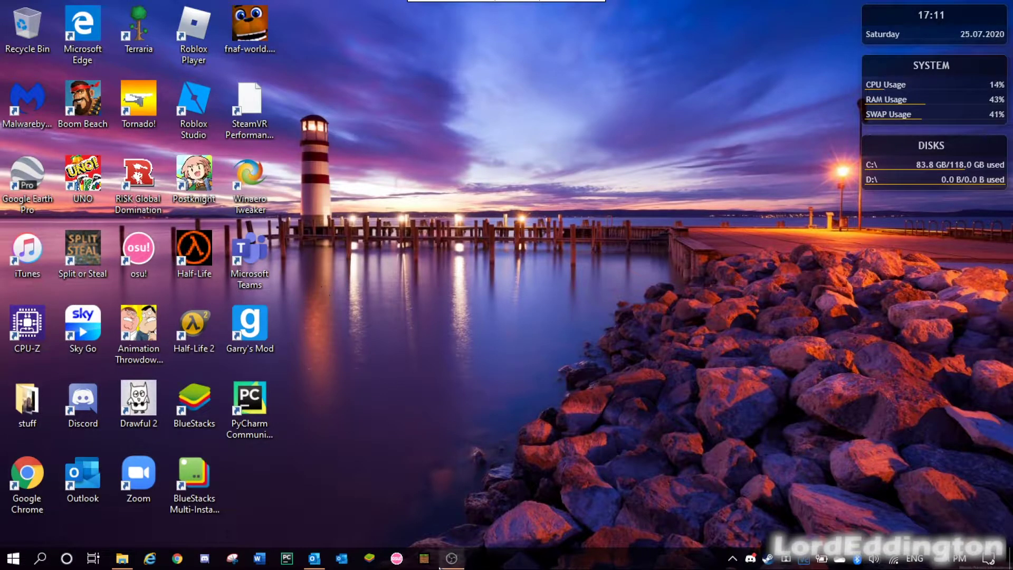
pyautogui.click(451, 560)
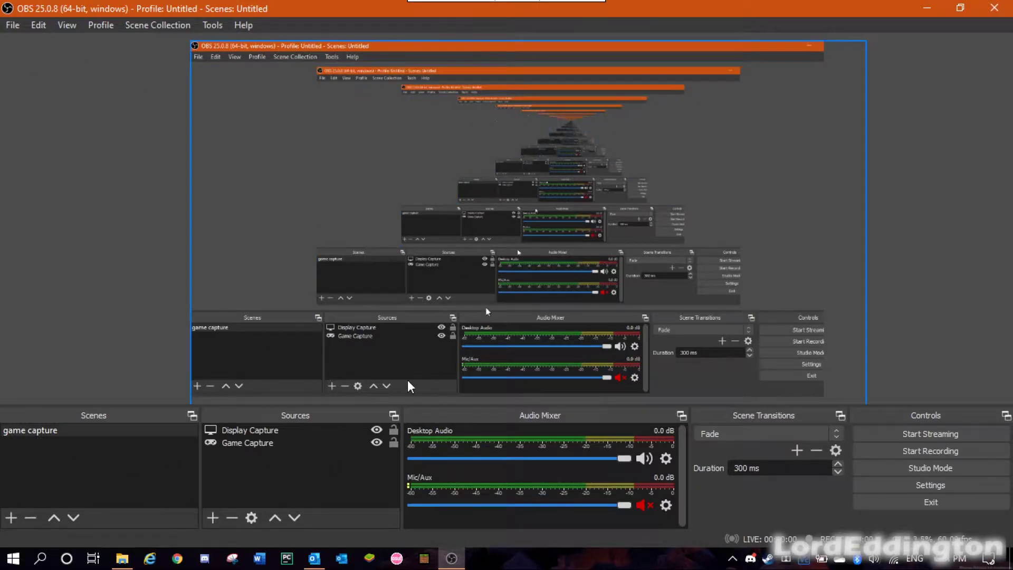
# - Hide the Display Capture and Game Capture sources, then open and cancel the Auto-Configuration Wizard
pyautogui.click(377, 442)
pyautogui.click(376, 429)
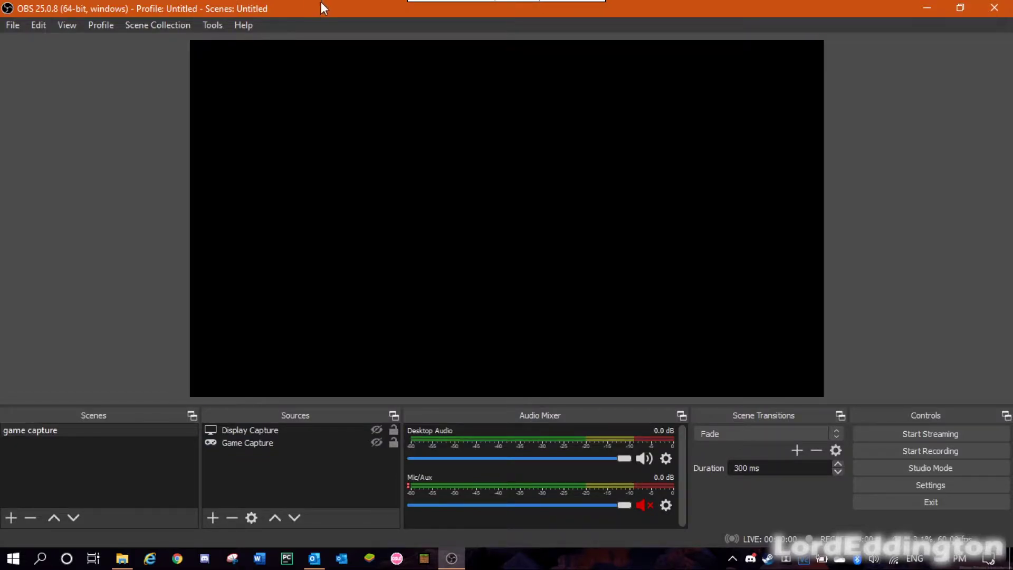
pyautogui.click(210, 25)
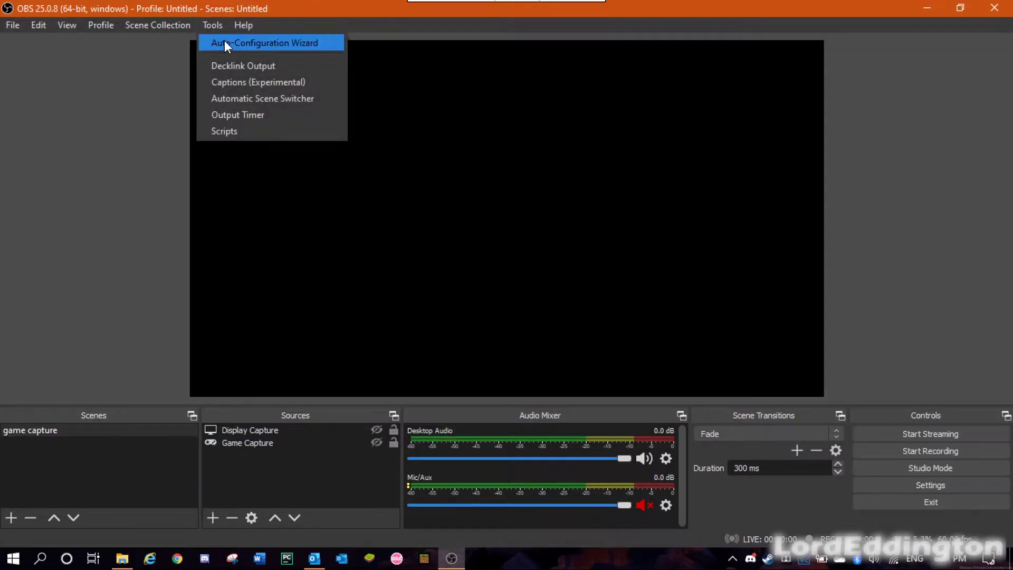
pyautogui.click(224, 40)
pyautogui.moveTo(437, 139)
pyautogui.mouseDown()
pyautogui.moveTo(402, 139)
pyautogui.moveTo(441, 141)
pyautogui.mouseUp()
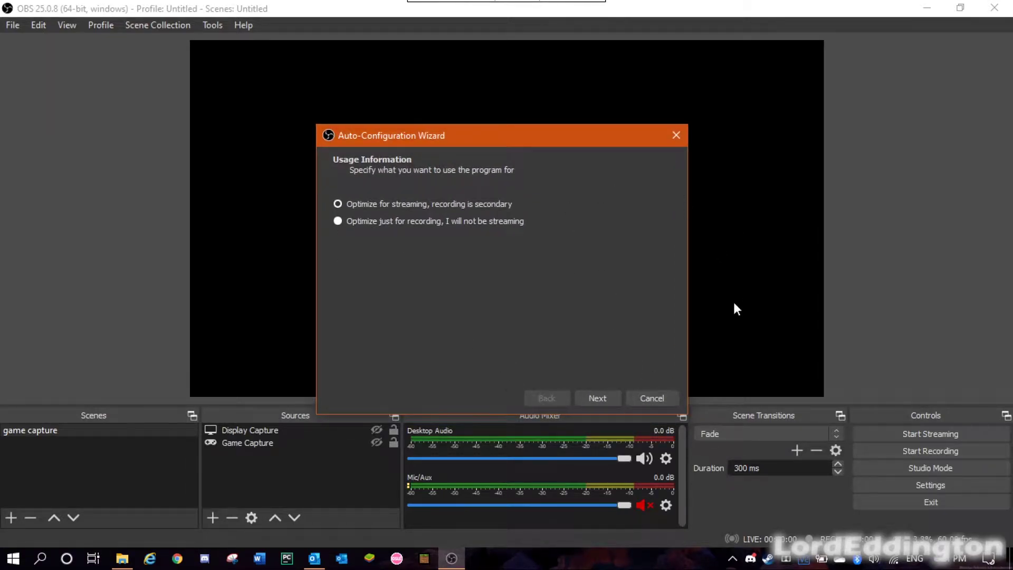
pyautogui.click(649, 398)
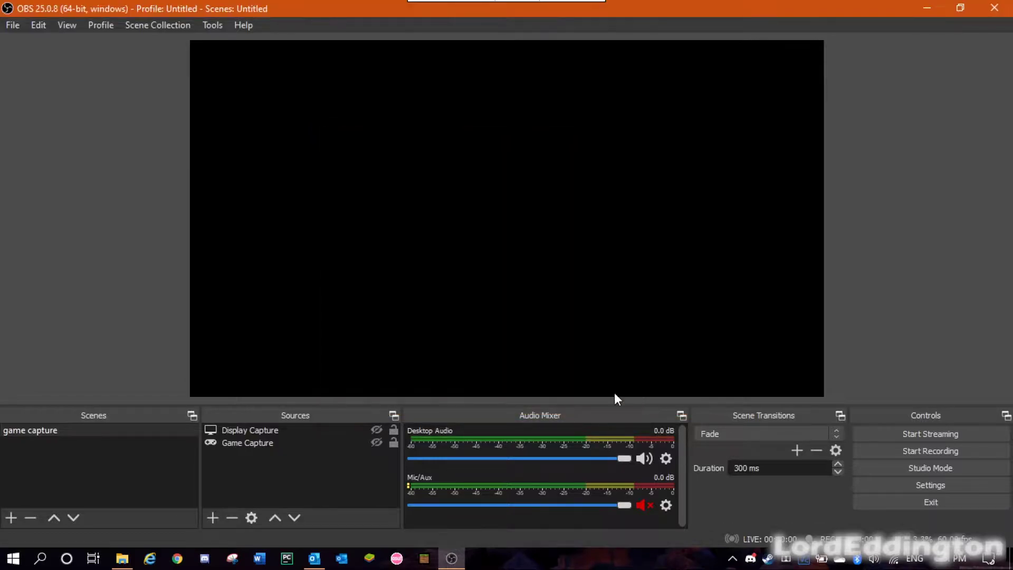
# - Open Settings at Output > Recording and keep the recording type Standard
pyautogui.click(930, 485)
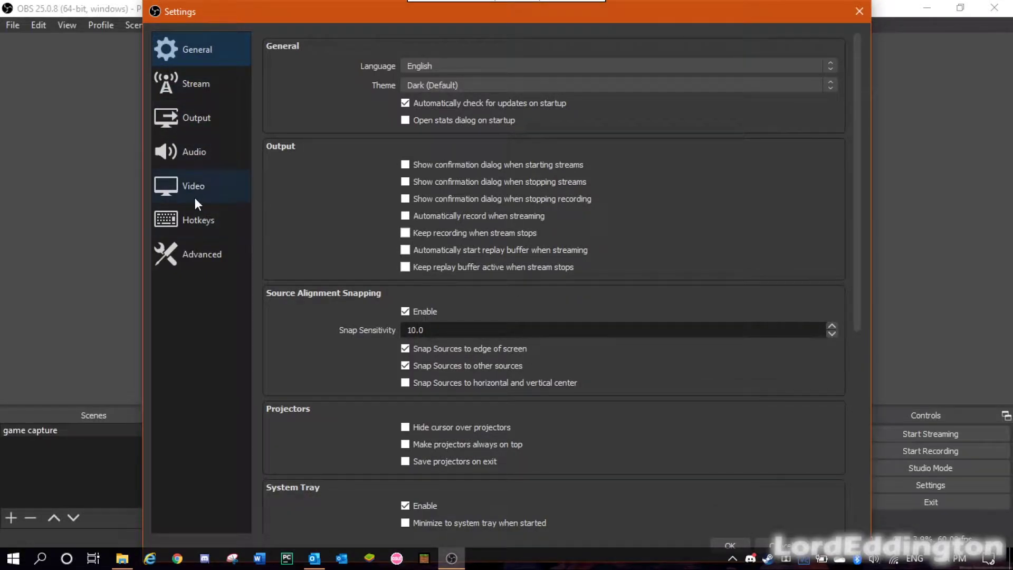
pyautogui.click(210, 134)
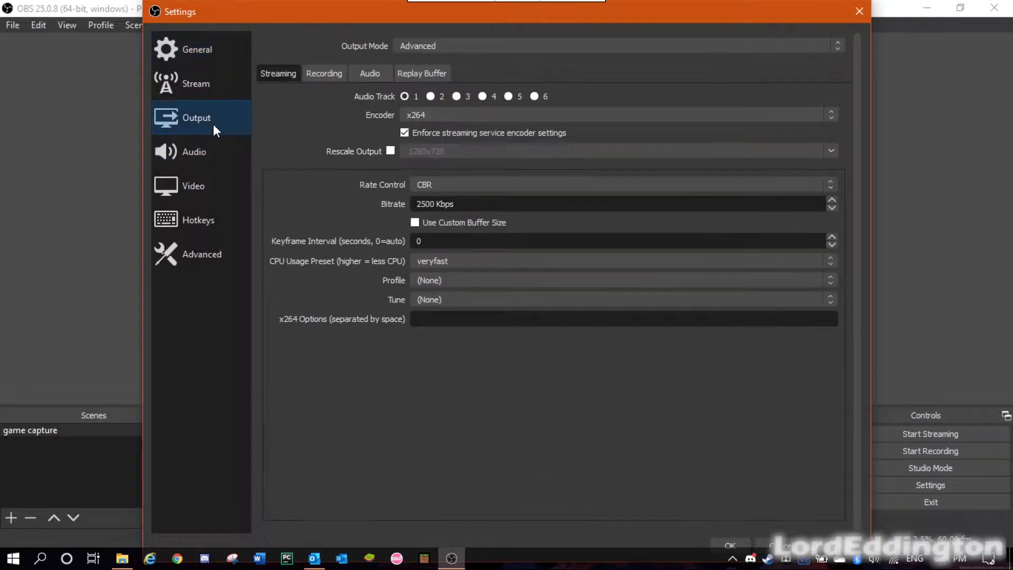
pyautogui.click(330, 73)
pyautogui.click(466, 97)
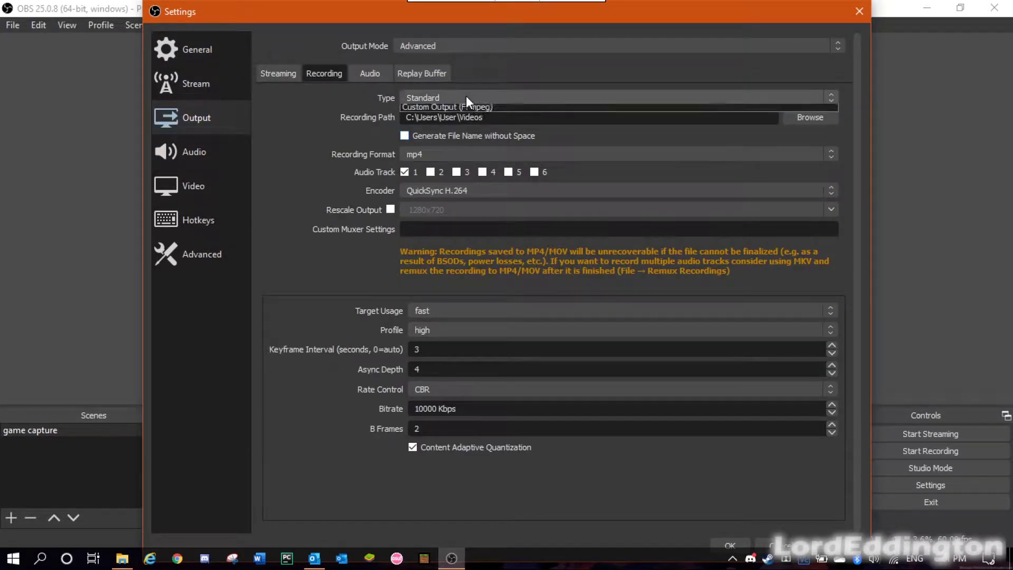
pyautogui.click(434, 110)
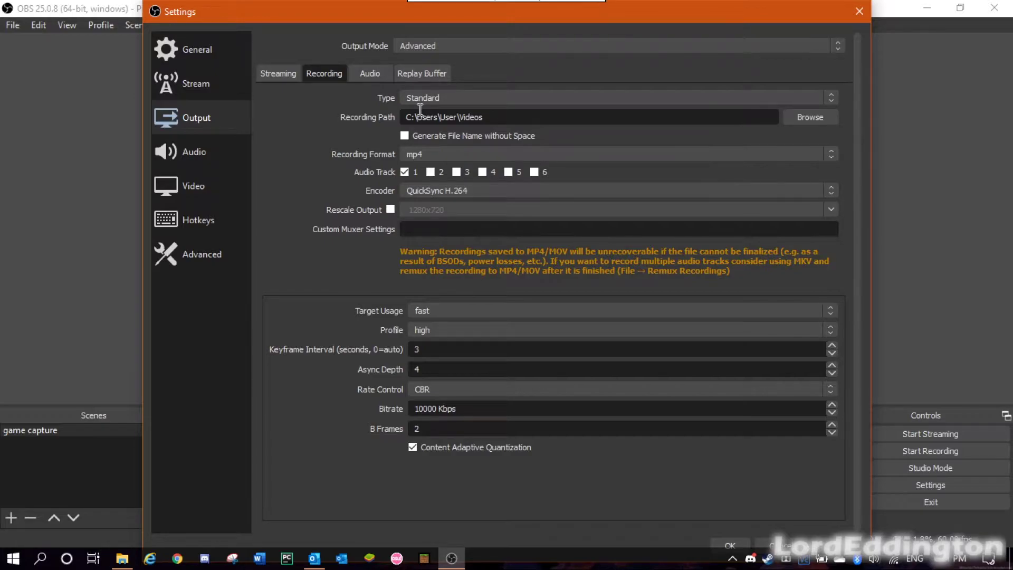
# - Review the Recording Format list and keep mp4
pyautogui.click(433, 155)
pyautogui.click(433, 156)
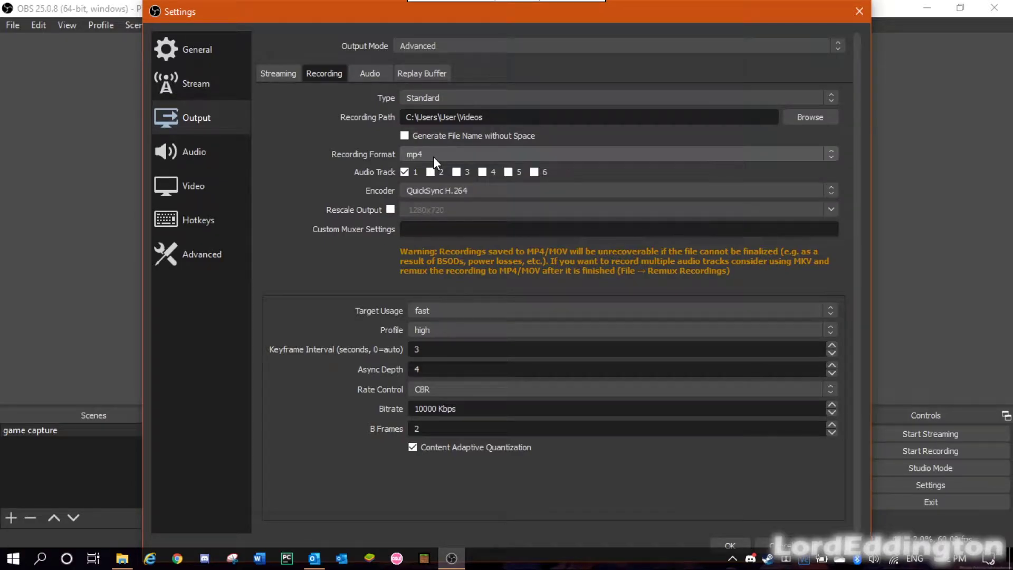
pyautogui.click(432, 156)
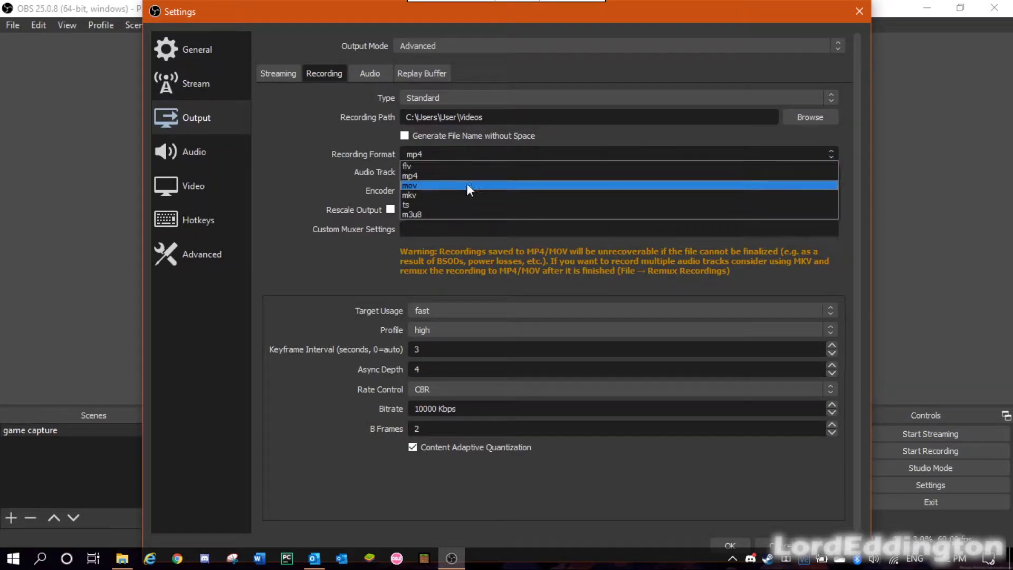
pyautogui.click(351, 180)
pyautogui.click(444, 156)
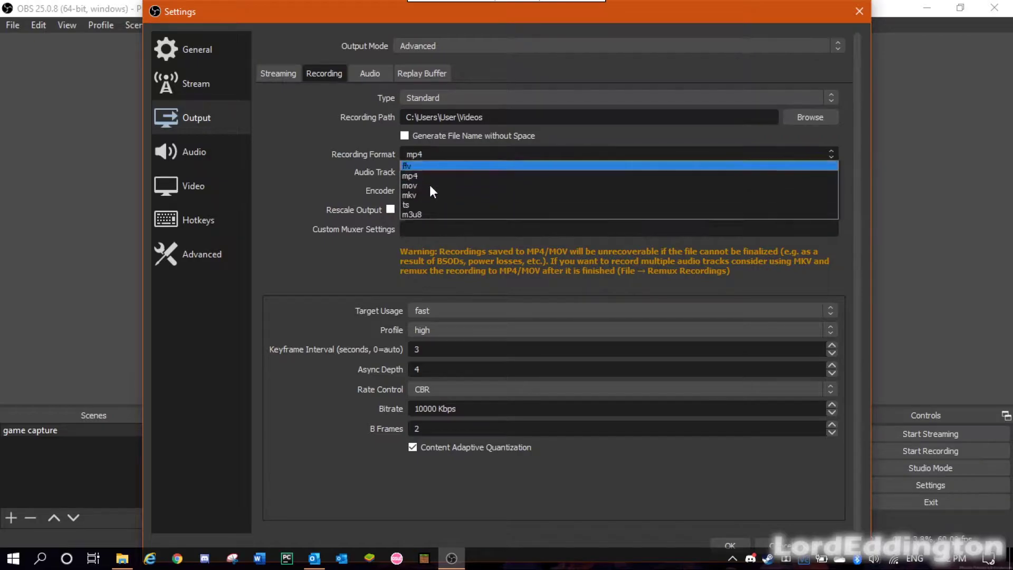
pyautogui.click(426, 175)
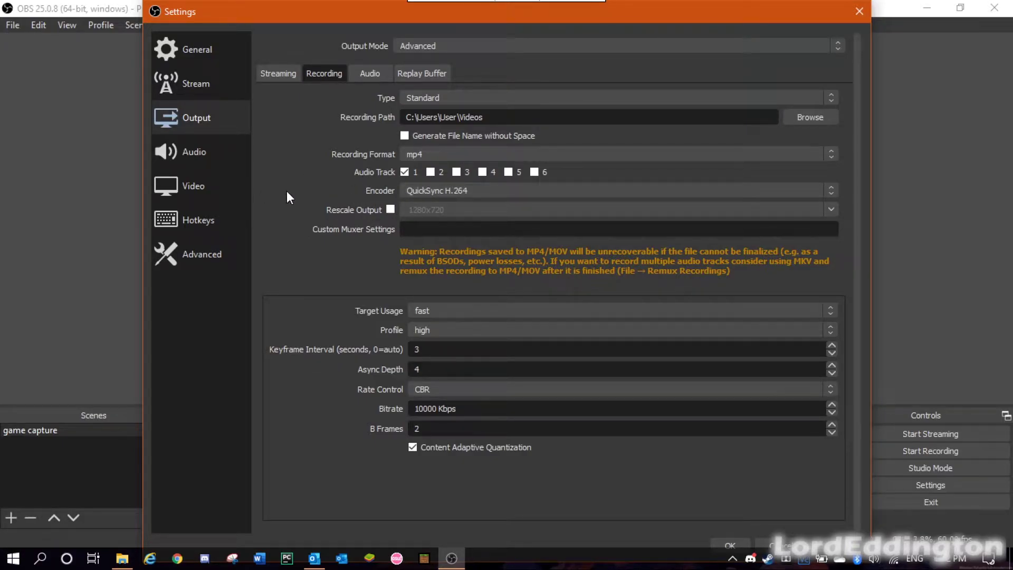
# - Review the recording encoder list and keep QuickSync H.264
pyautogui.click(430, 191)
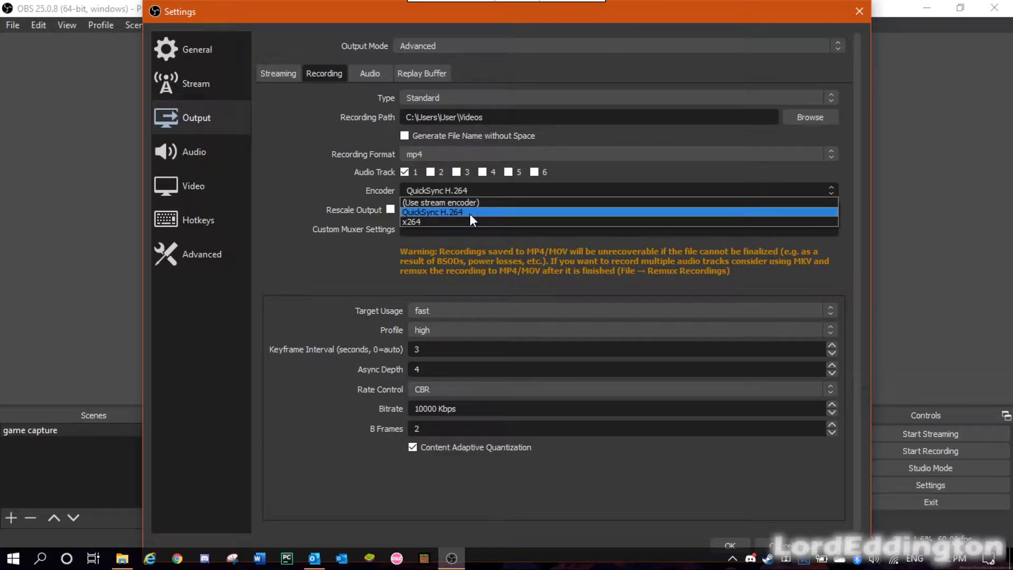
pyautogui.click(470, 213)
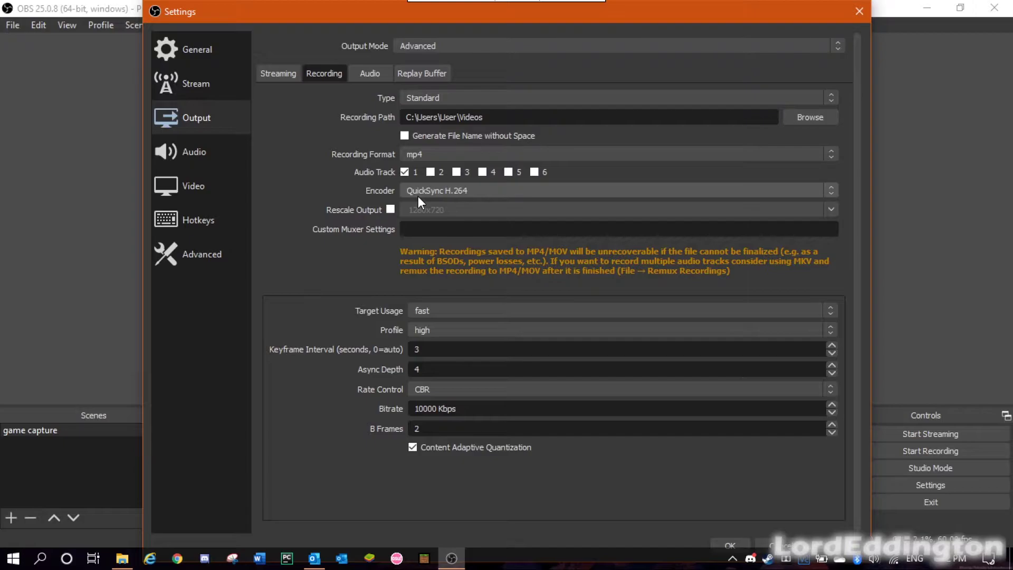
pyautogui.click(467, 192)
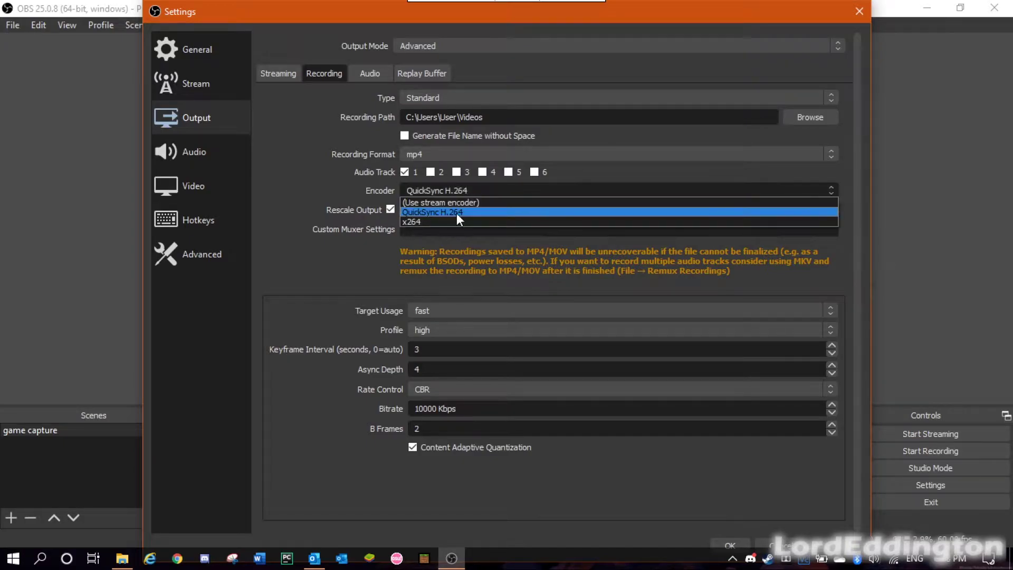
pyautogui.click(427, 192)
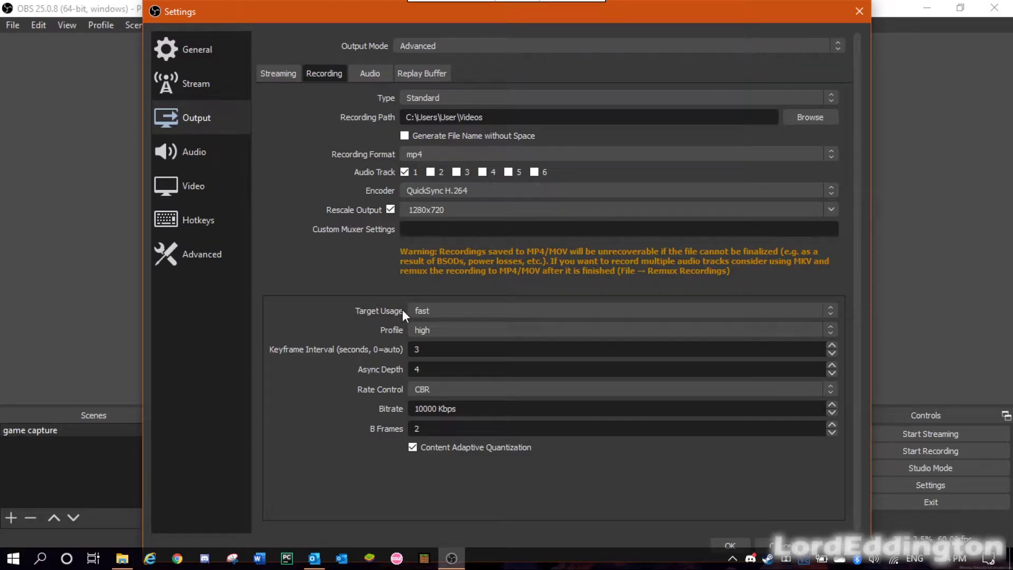
# - Keep the QuickSync Target Usage at fast and the Profile at high
pyautogui.click(462, 312)
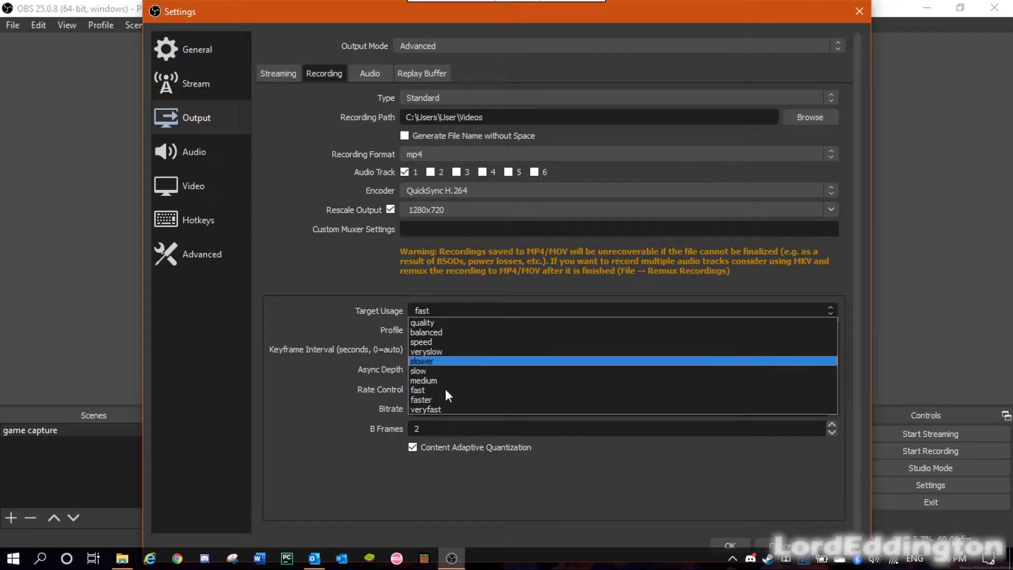
pyautogui.click(432, 310)
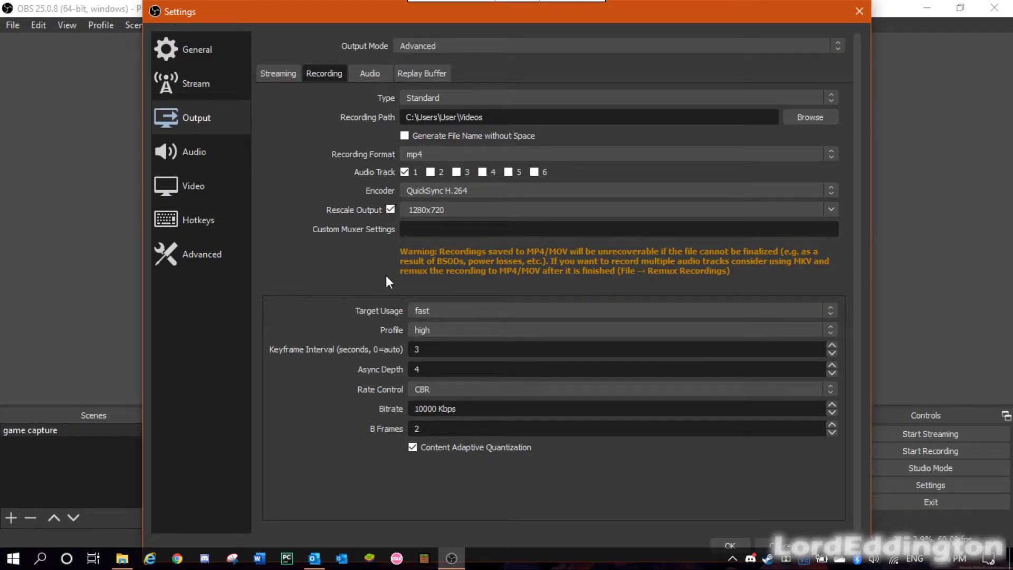
pyautogui.click(434, 310)
pyautogui.click(452, 384)
pyautogui.click(443, 328)
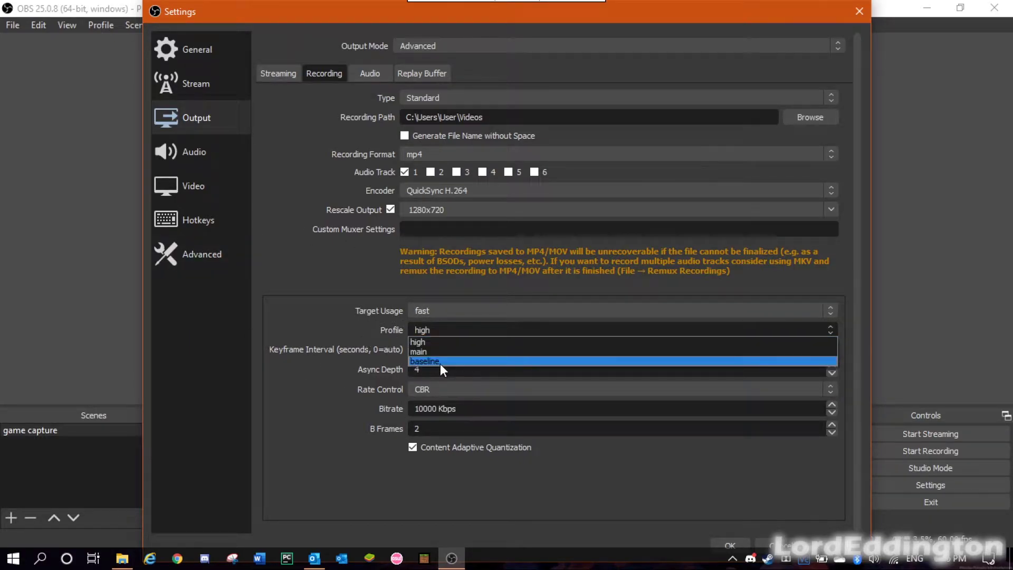
pyautogui.click(422, 342)
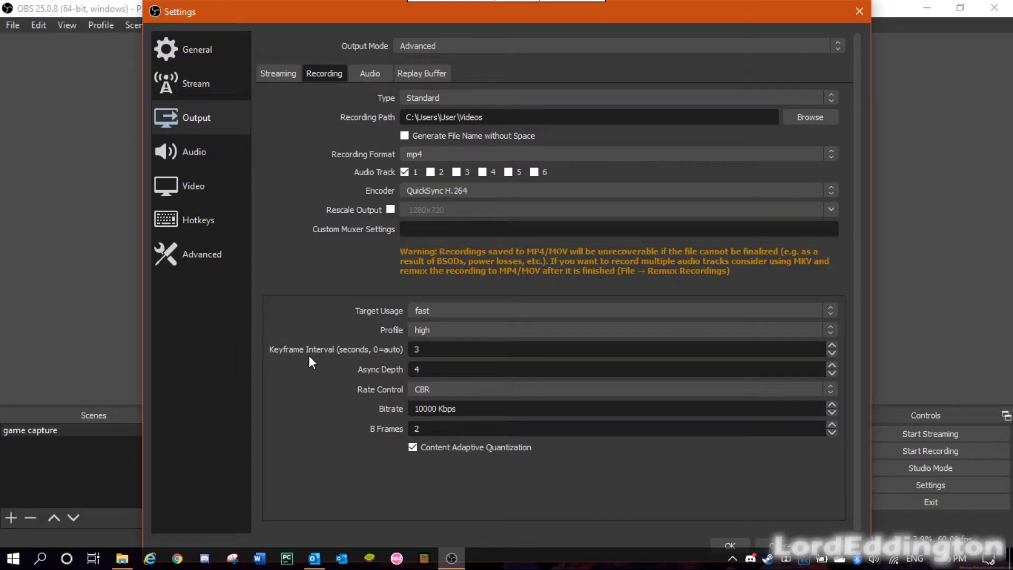
pyautogui.click(446, 350)
pyautogui.click(447, 350)
pyautogui.press('BackSpace')
pyautogui.write('0')
pyautogui.press('BackSpace')
pyautogui.write('3')
pyautogui.click(428, 370)
pyautogui.click(448, 388)
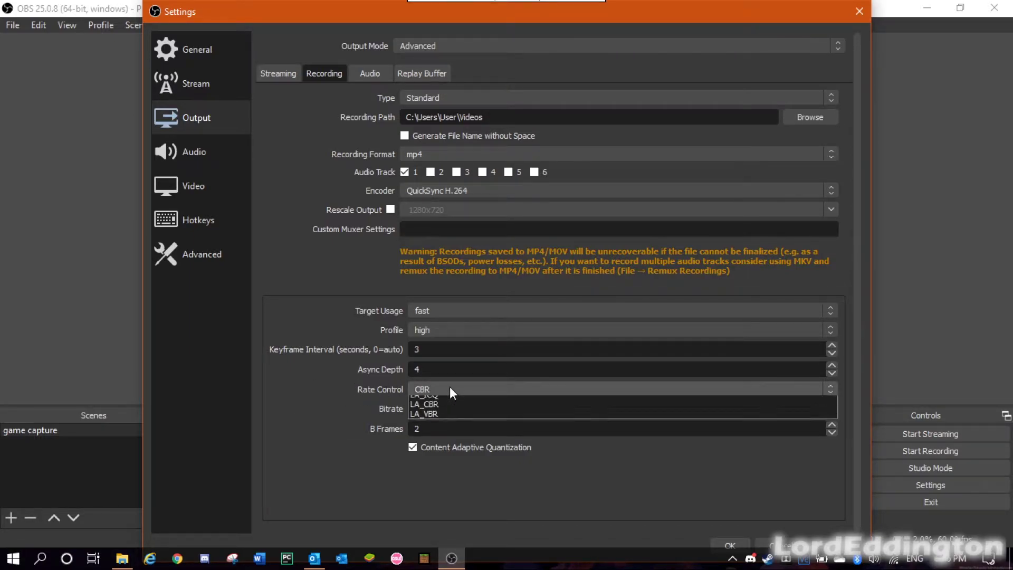
pyautogui.click(432, 400)
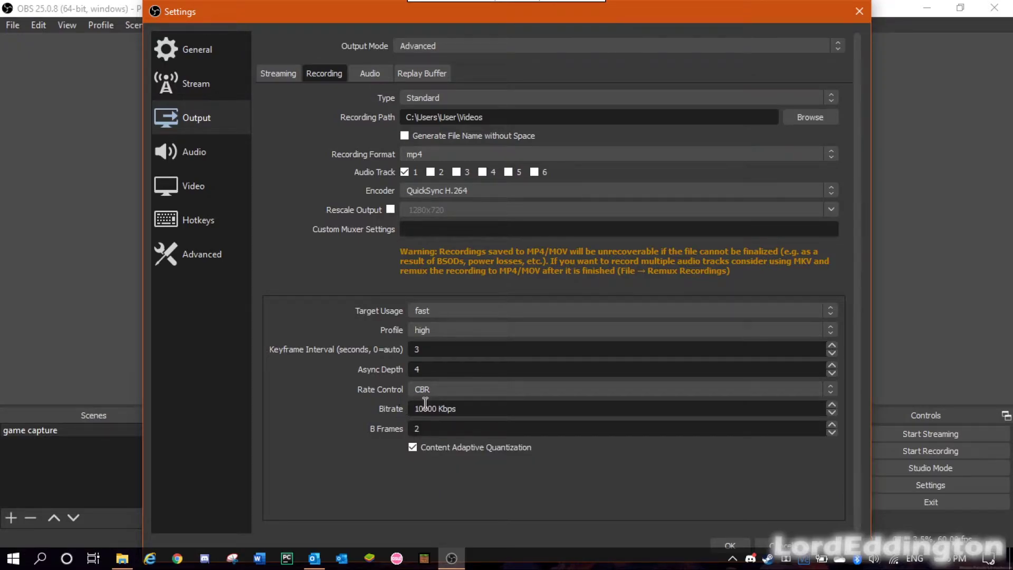
pyautogui.click(411, 409)
pyautogui.moveTo(406, 410); pyautogui.dragTo(489, 414)
pyautogui.click(489, 411)
pyautogui.moveTo(338, 14)
pyautogui.mouseDown()
pyautogui.moveTo(307, 3)
pyautogui.moveTo(348, 14)
pyautogui.mouseUp()
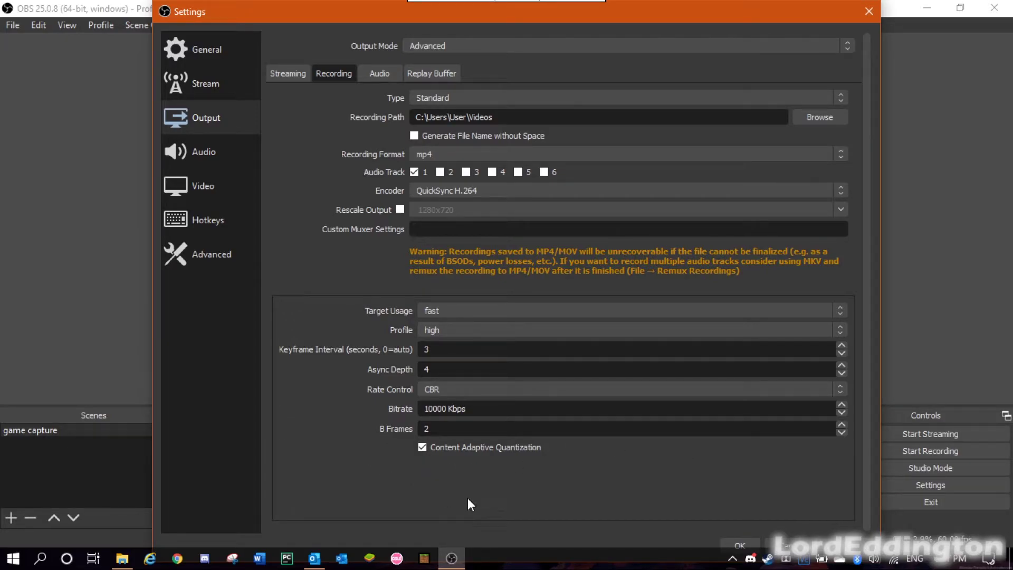
pyautogui.click(201, 186)
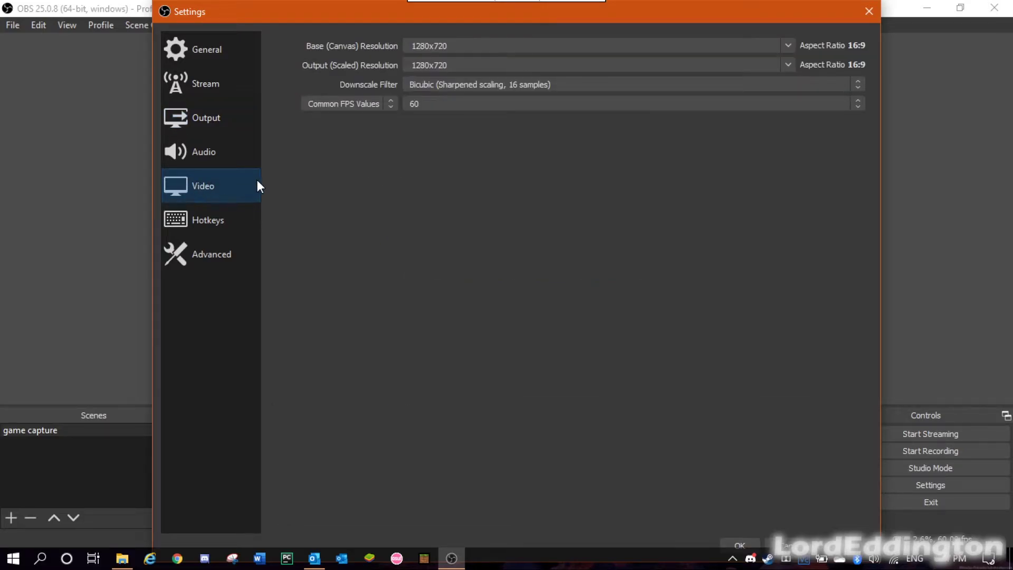
pyautogui.click(563, 45)
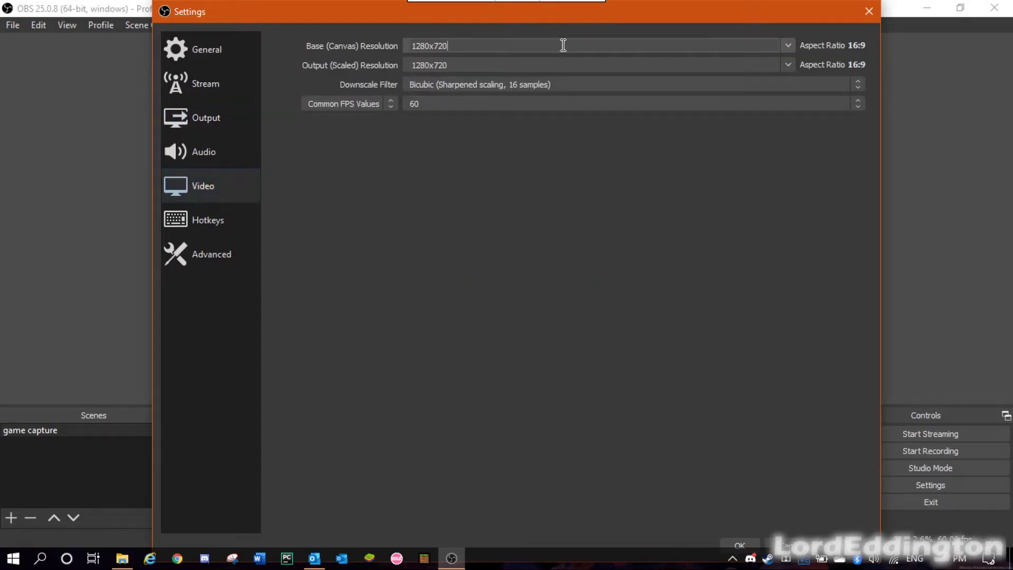
pyautogui.click(790, 46)
pyautogui.click(789, 45)
pyautogui.moveTo(283, 11); pyautogui.dragTo(236, 10)
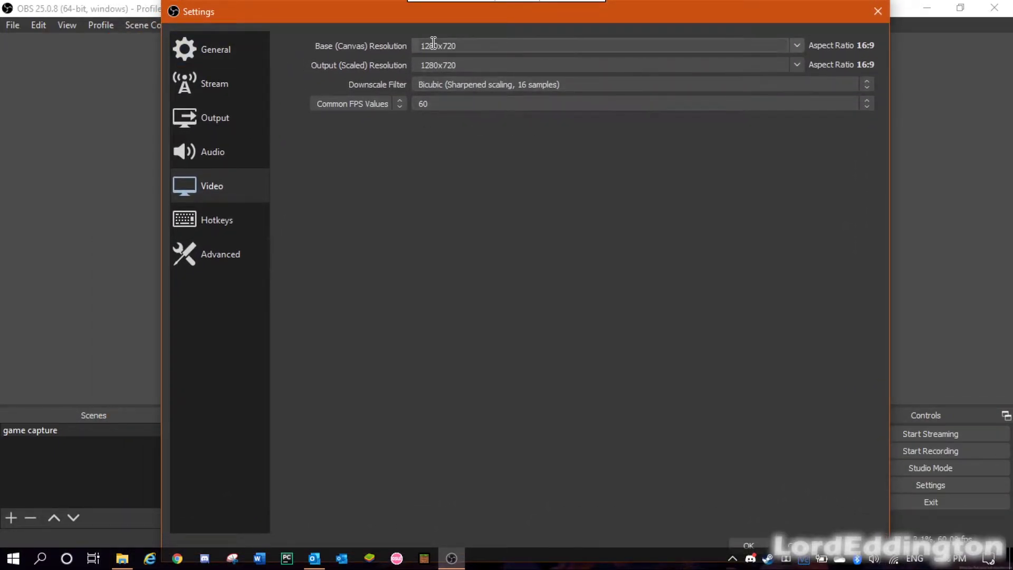
pyautogui.click(473, 72)
pyautogui.click(511, 83)
pyautogui.click(511, 83)
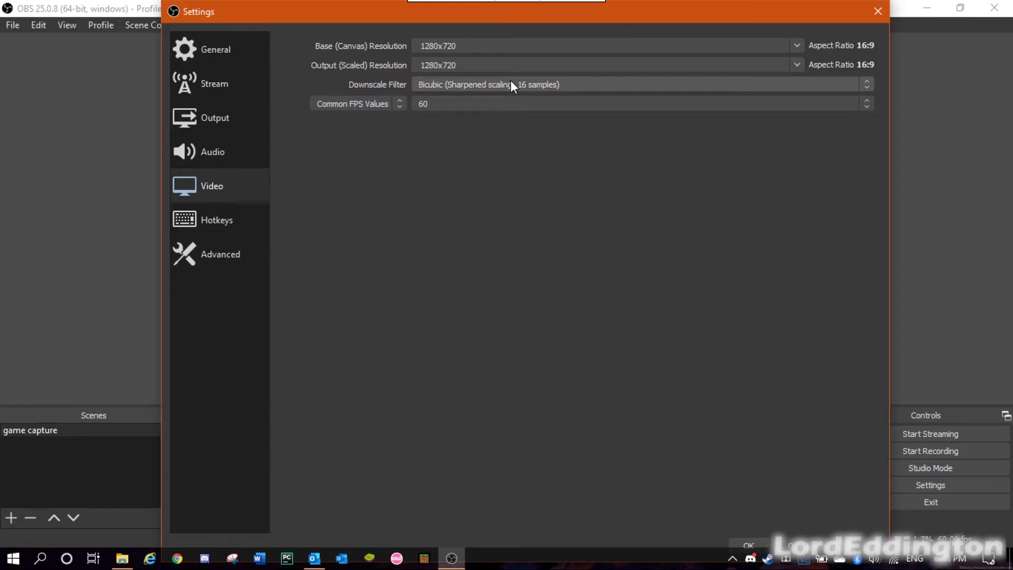
pyautogui.click(452, 45)
# - Select the 720 output resolution value and keep Bicubic as the downscale filter
pyautogui.moveTo(443, 65); pyautogui.dragTo(484, 66)
pyautogui.click(522, 85)
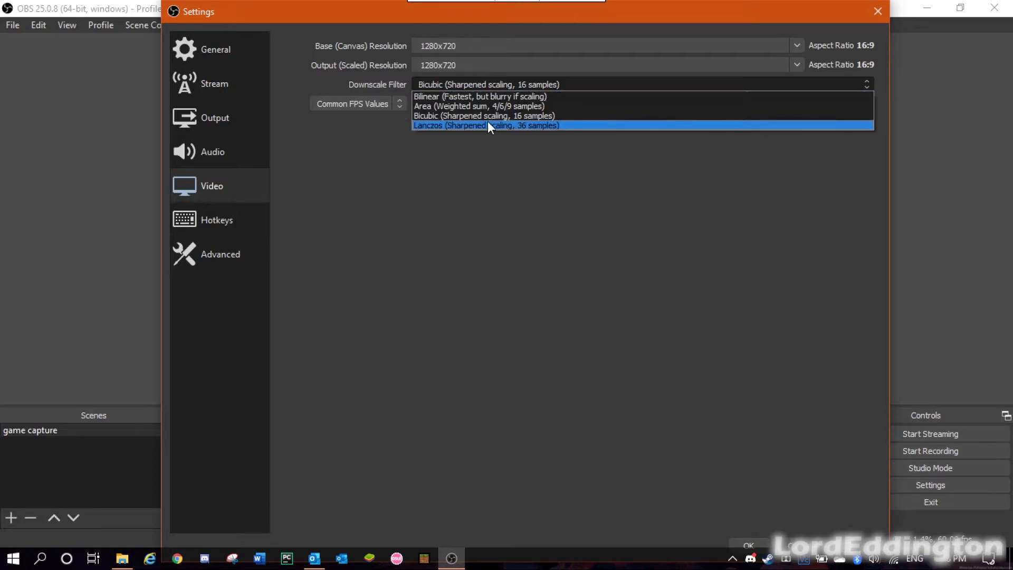
pyautogui.click(458, 117)
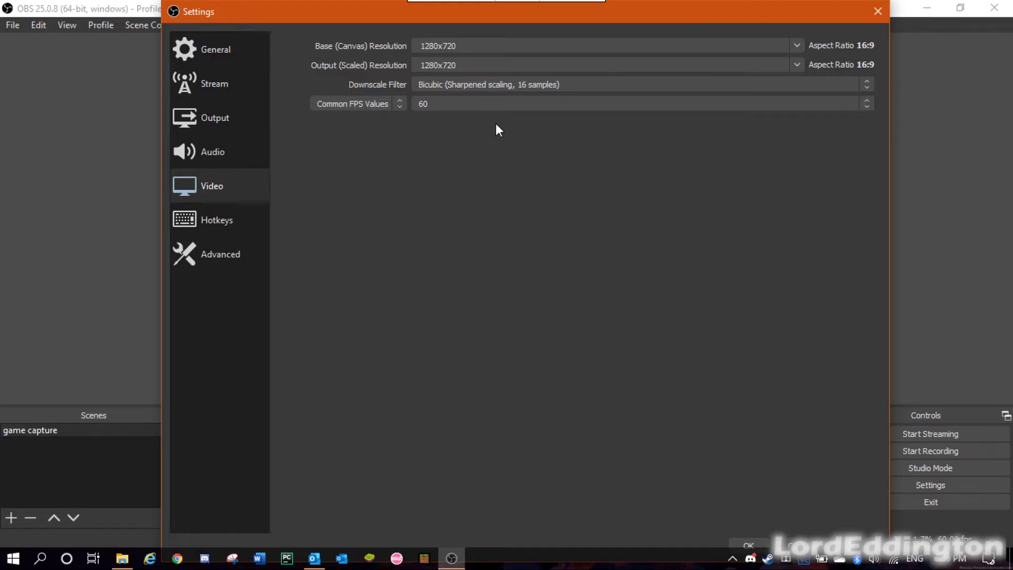
pyautogui.click(545, 88)
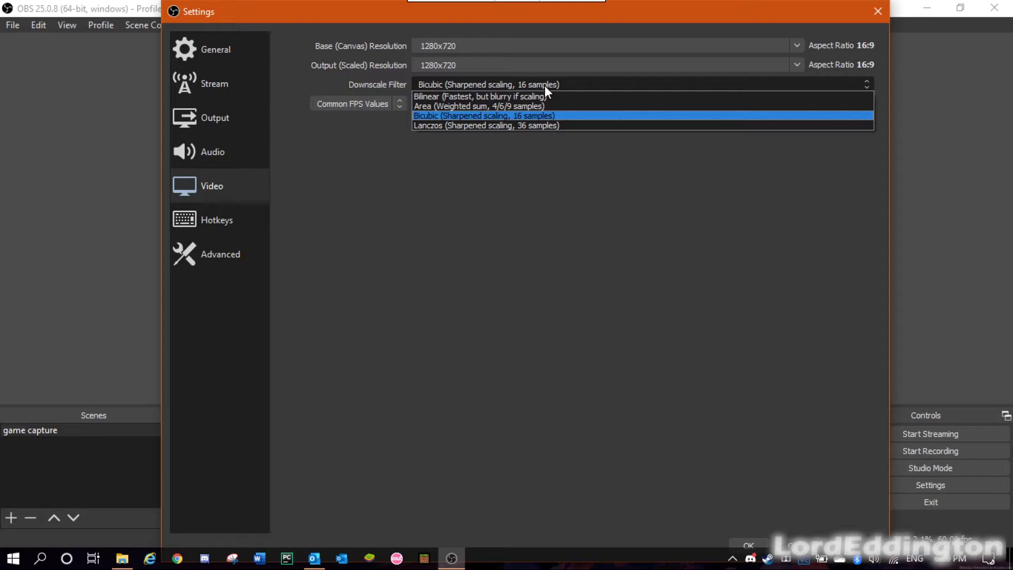
pyautogui.click(545, 86)
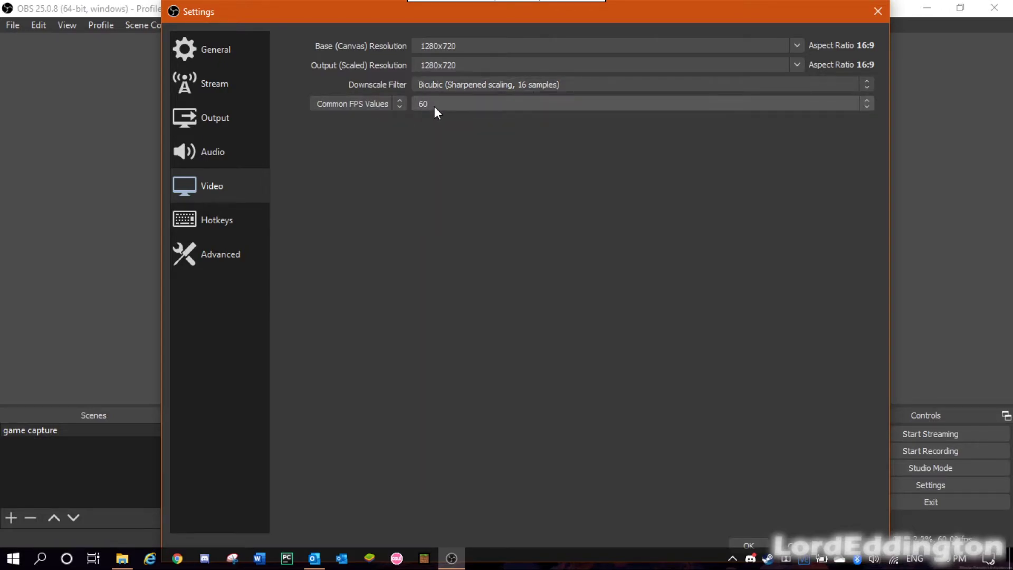
# - Keep the Common FPS Values mode and set the frame rate to 30 FPS
pyautogui.click(384, 104)
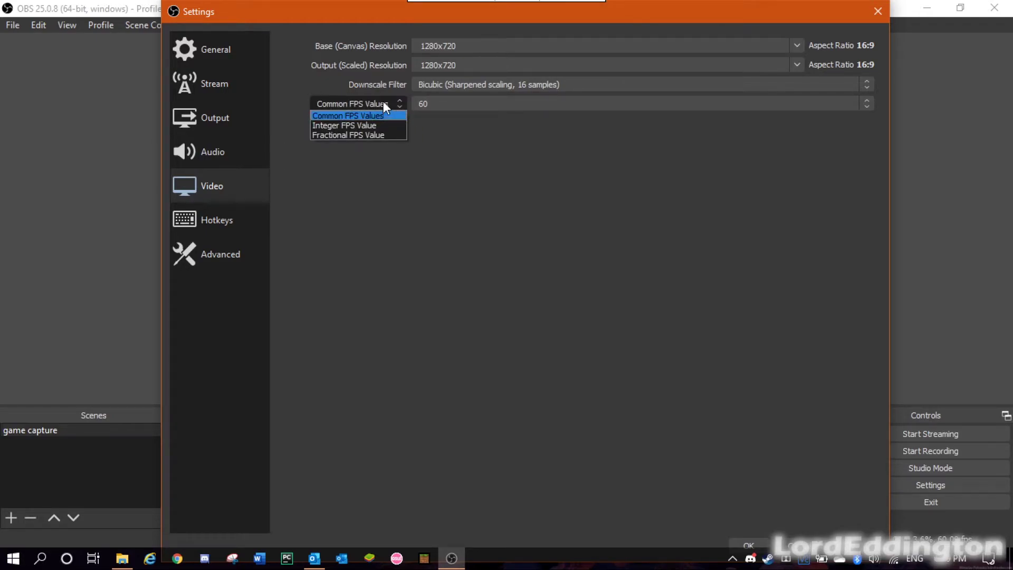
pyautogui.click(360, 104)
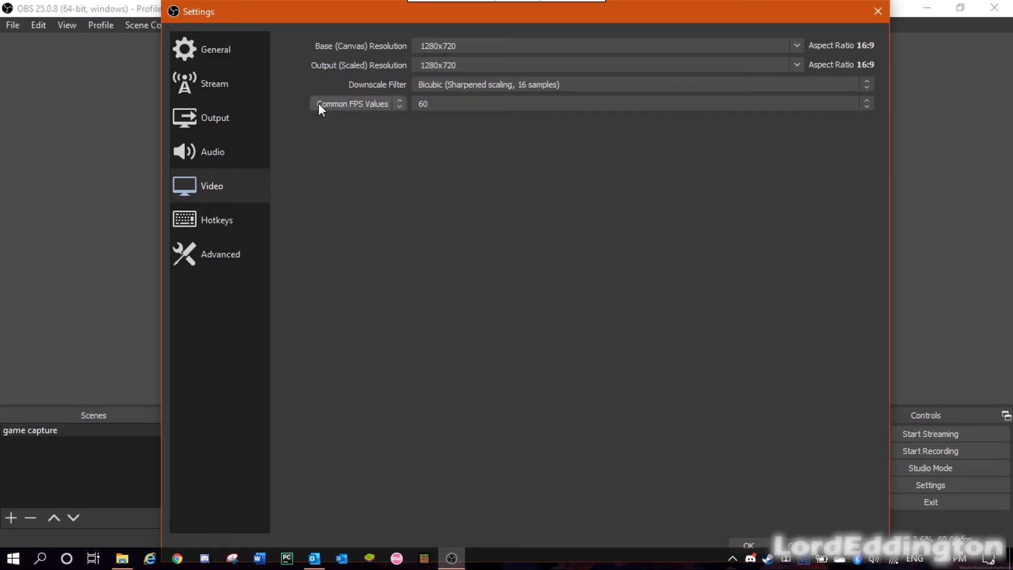
pyautogui.click(387, 104)
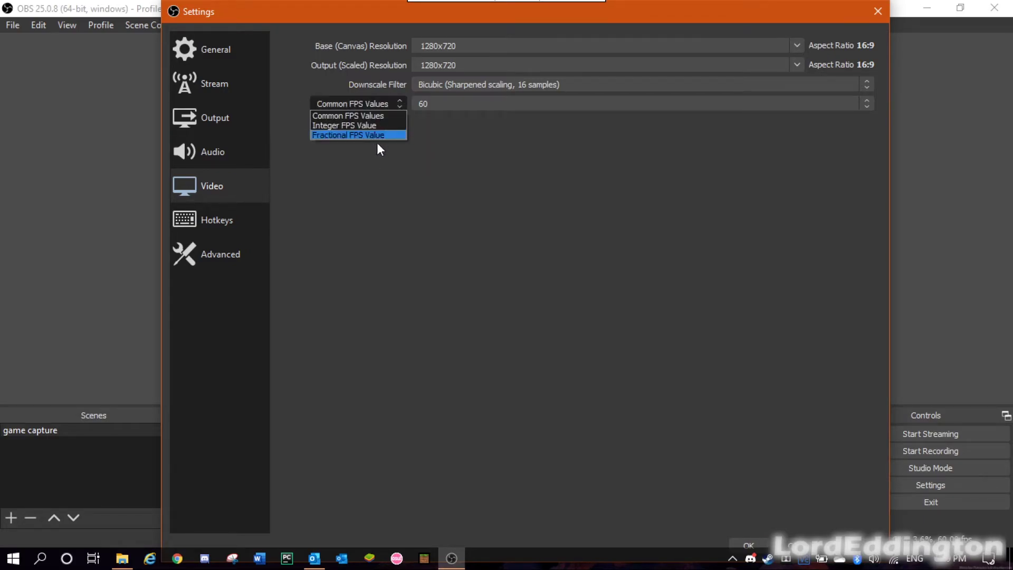
pyautogui.click(373, 106)
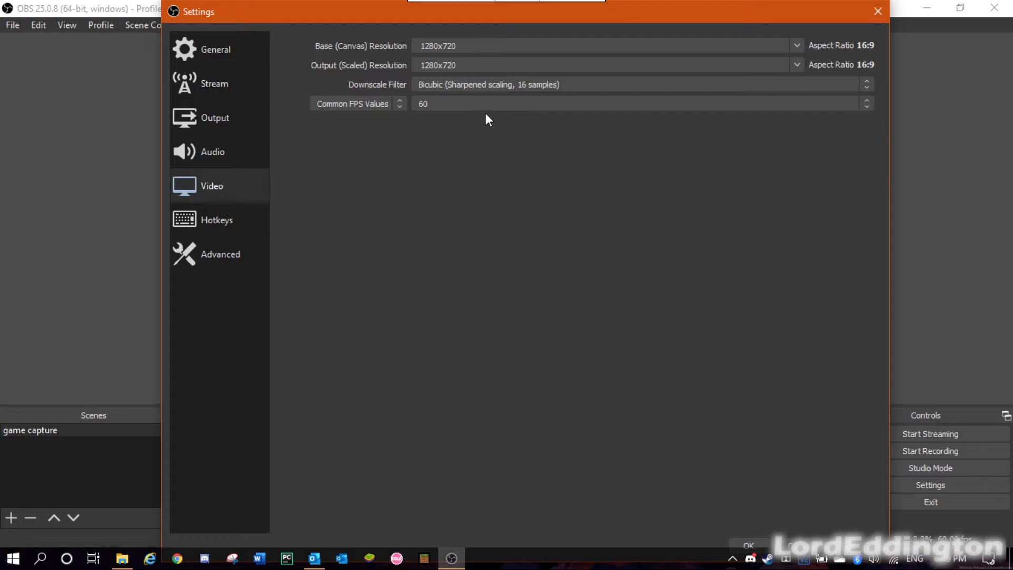
pyautogui.click(506, 106)
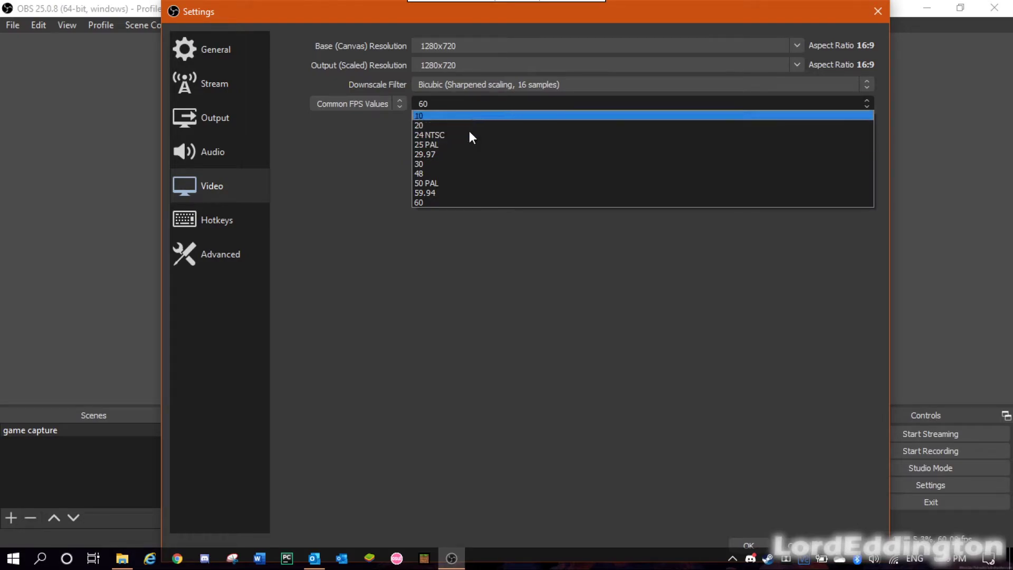
pyautogui.click(428, 203)
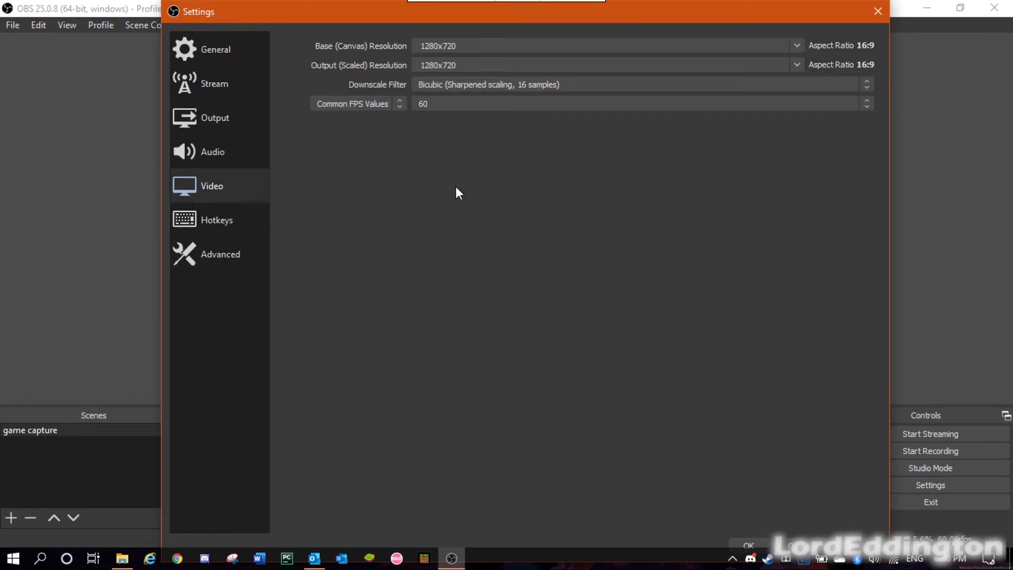
pyautogui.click(425, 104)
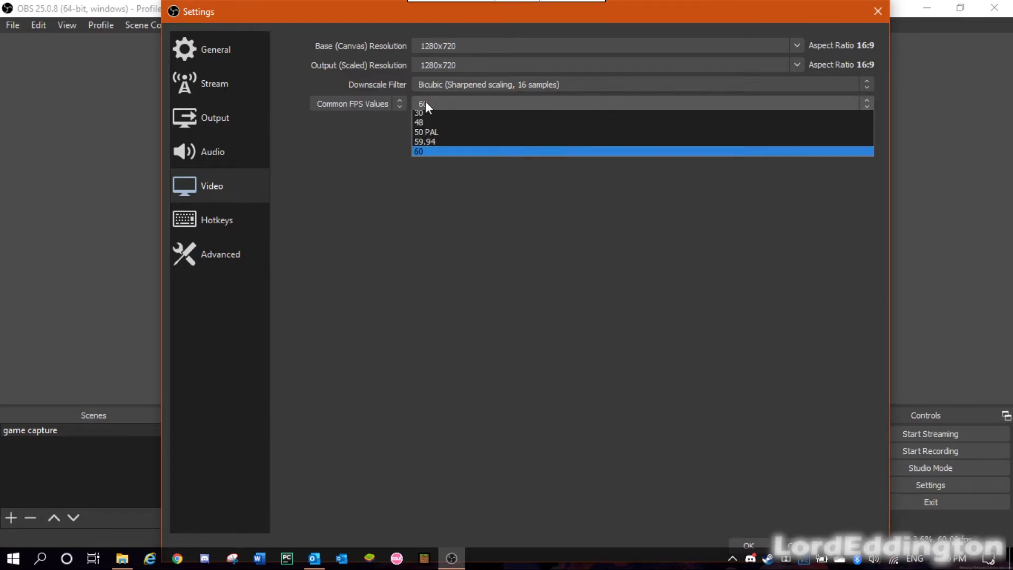
pyautogui.click(447, 164)
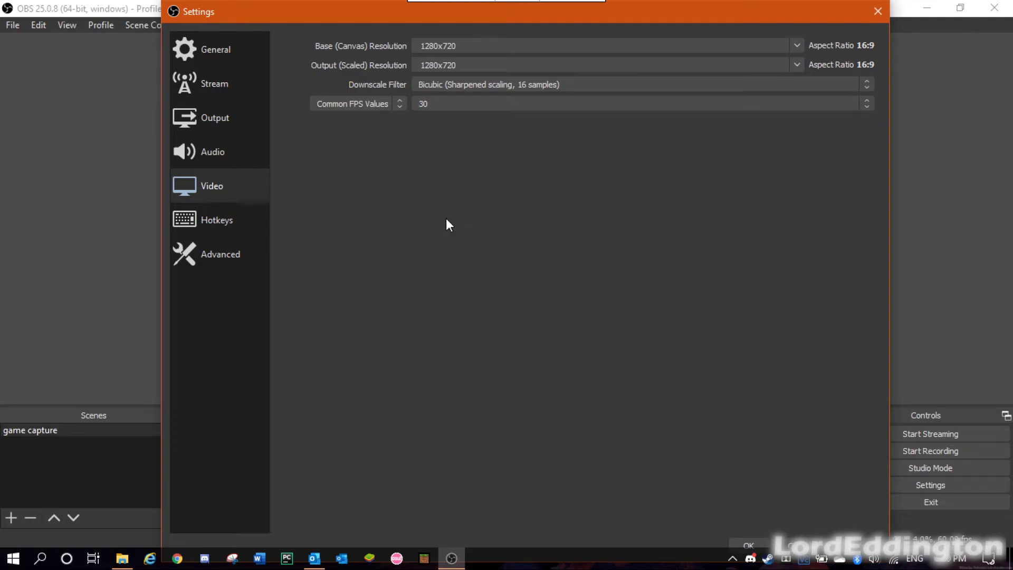
pyautogui.click(213, 152)
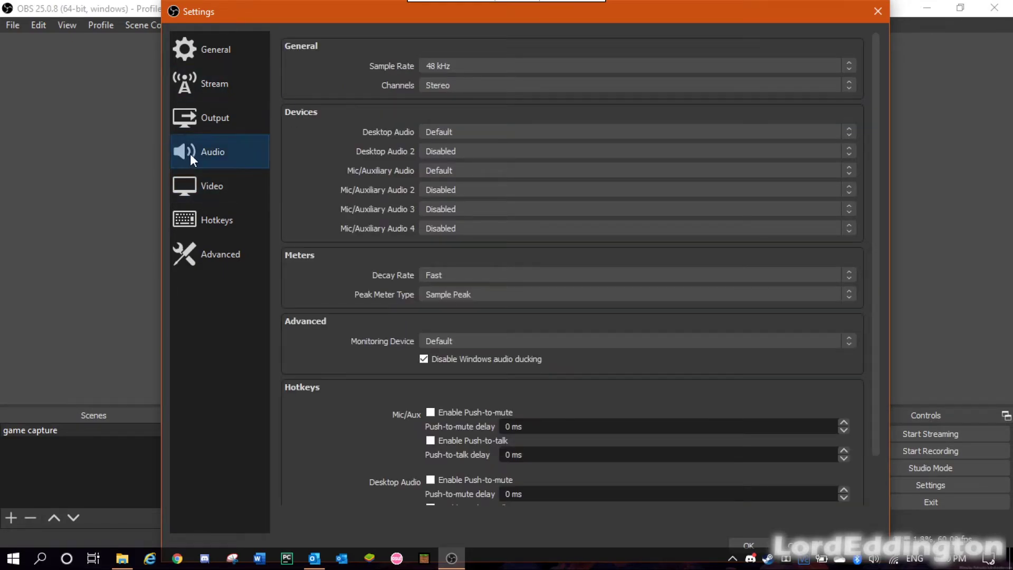
# - Switch Sample Rate to 44.1 kHz and back to 48 kHz, then save Settings with OK
pyautogui.click(452, 66)
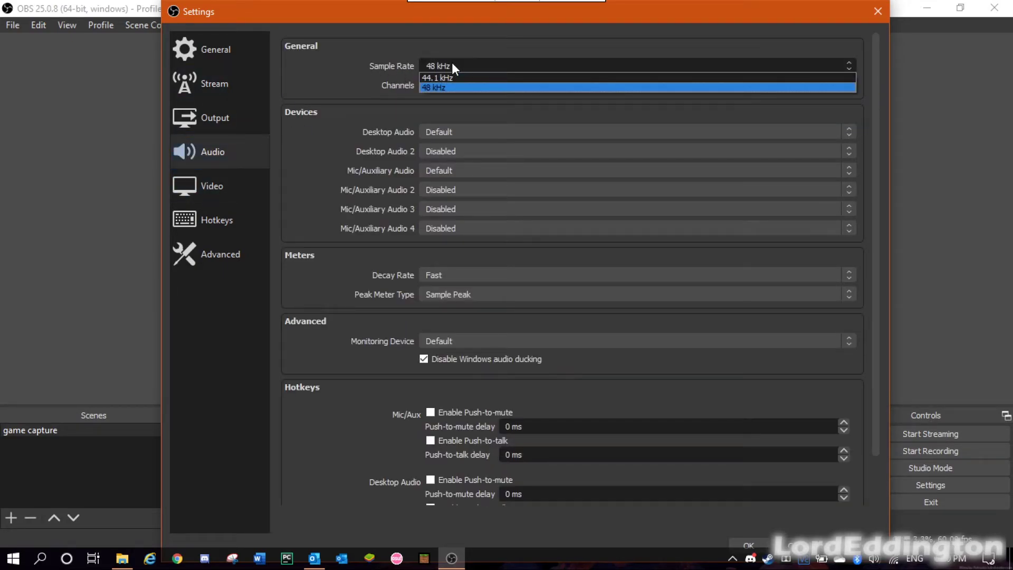
pyautogui.click(451, 77)
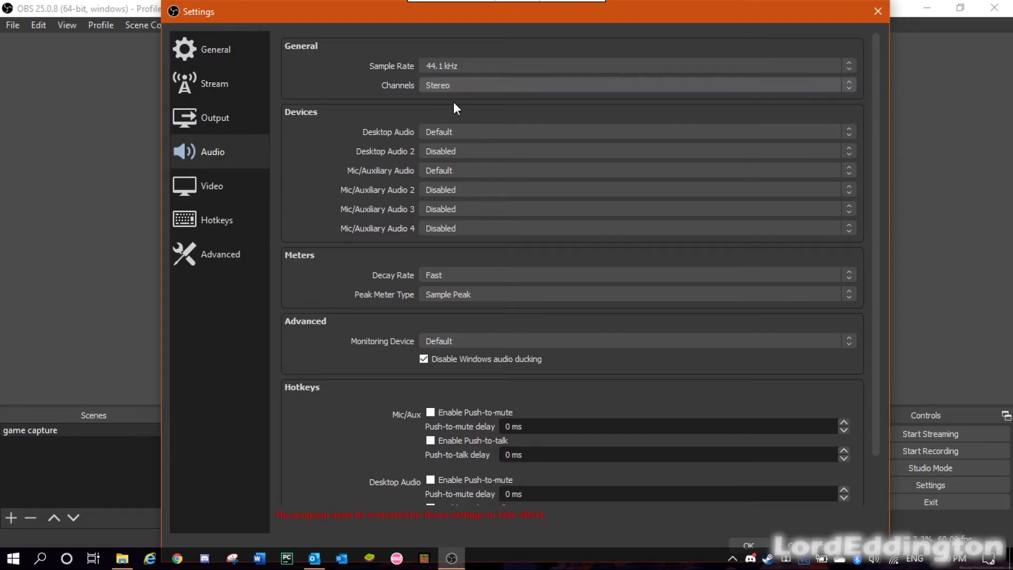
pyautogui.click(477, 64)
pyautogui.click(434, 79)
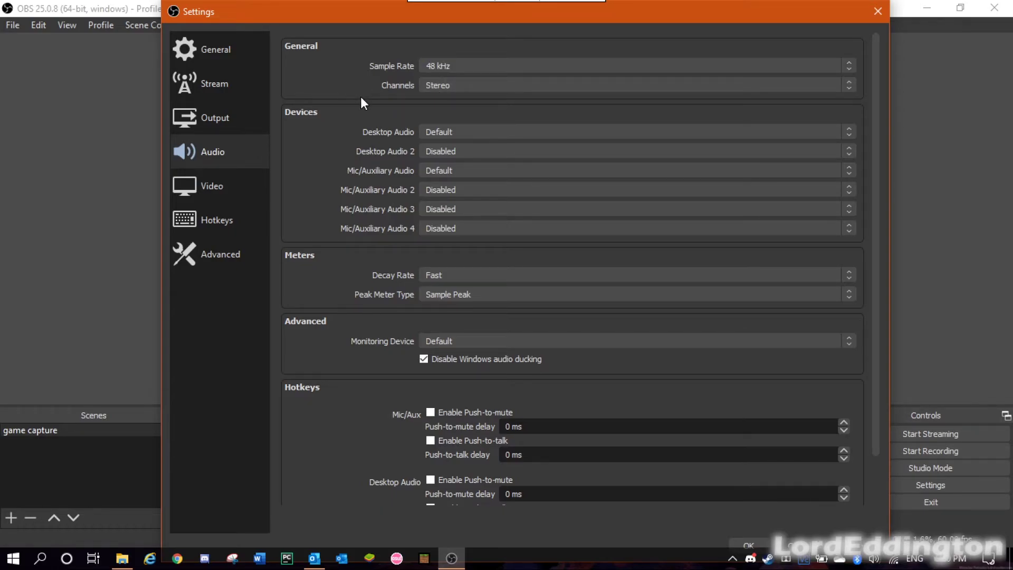
pyautogui.moveTo(271, 4); pyautogui.dragTo(293, 18)
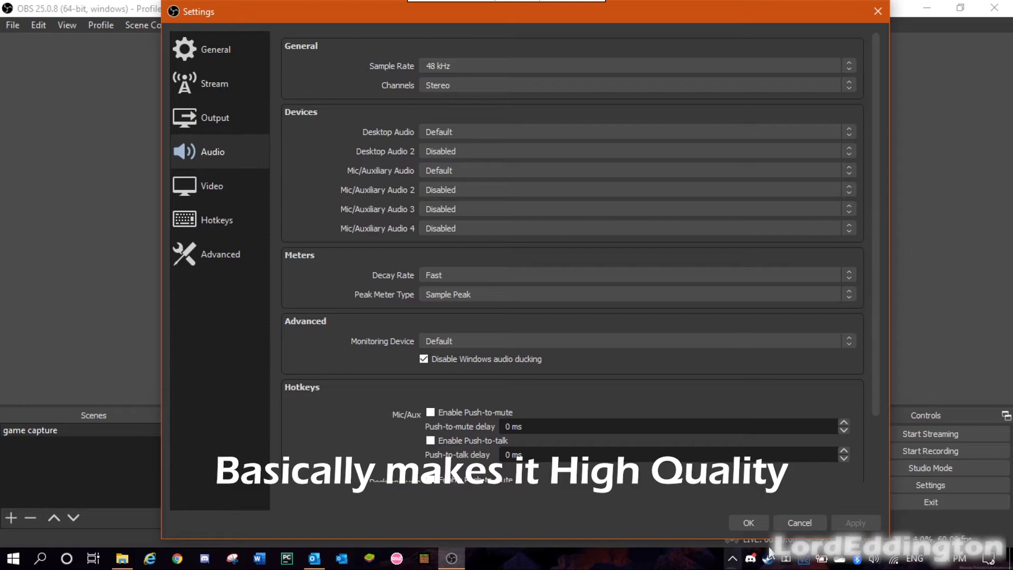
pyautogui.click(748, 523)
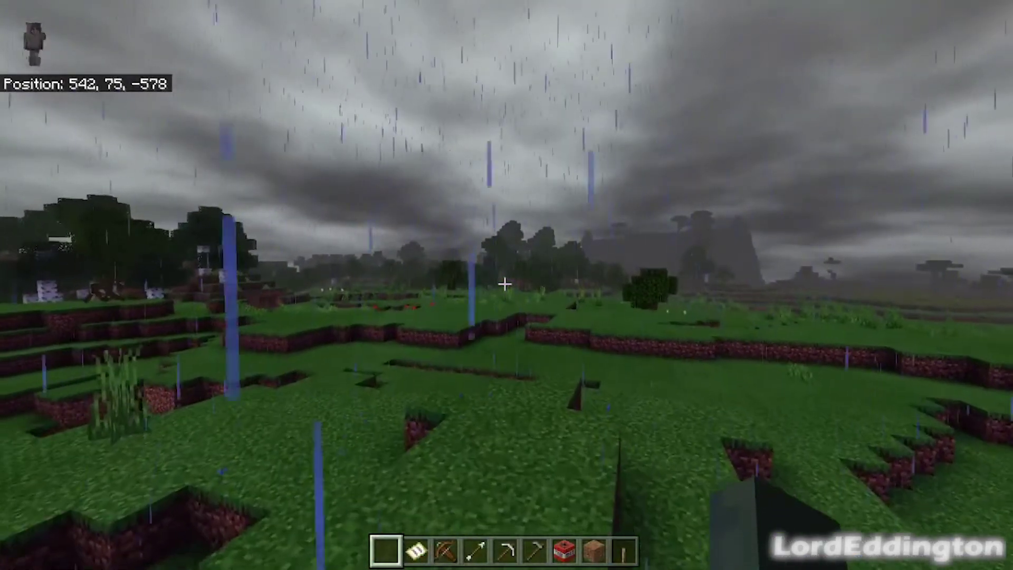
# - Walk forward across the rainy Minecraft field
pyautogui.press('w')
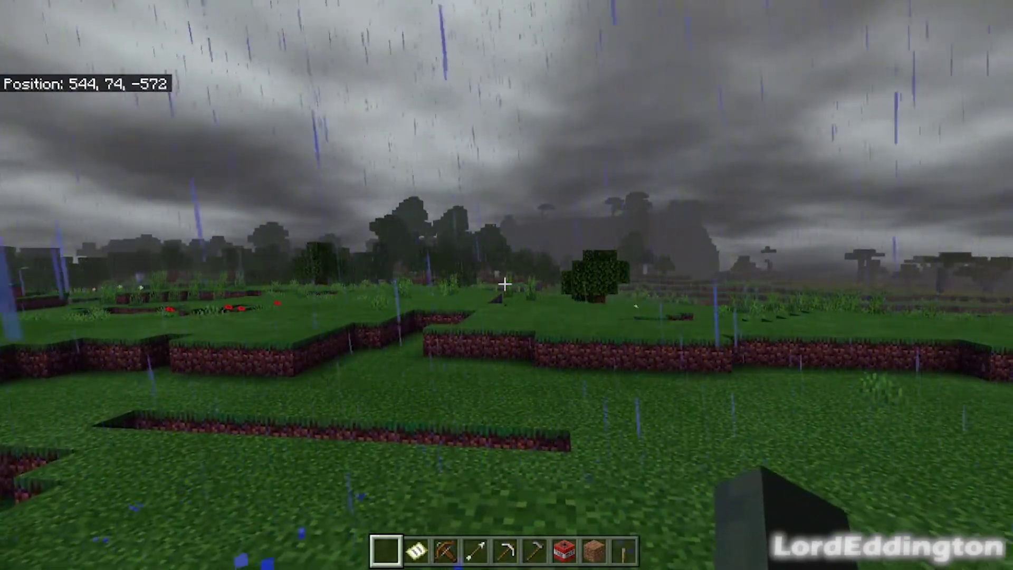
# - Walk across the field toward the lone tree and into its leaves
pyautogui.press('w')
pyautogui.press('w')
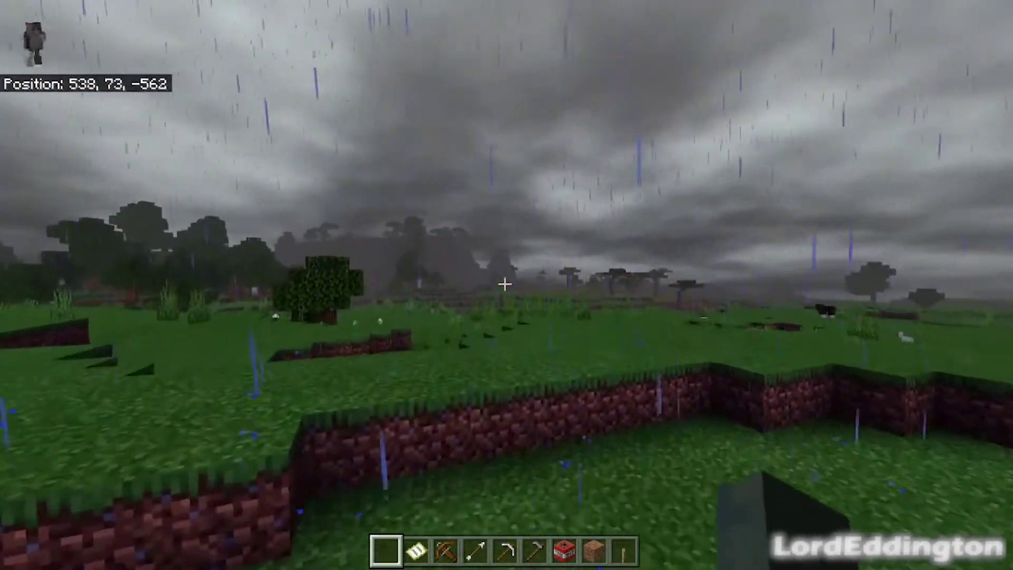
pyautogui.press('w')
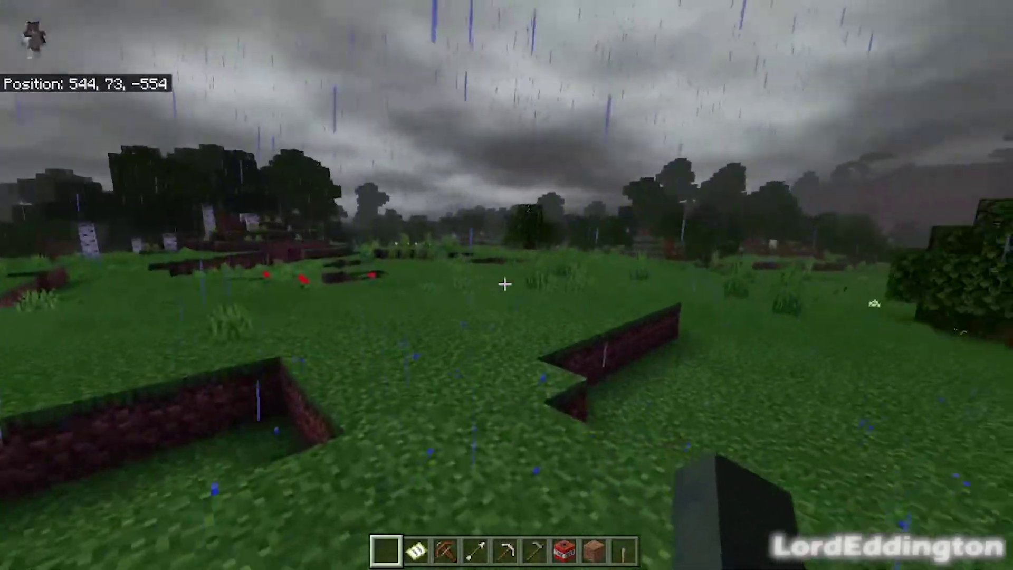
pyautogui.press('w')
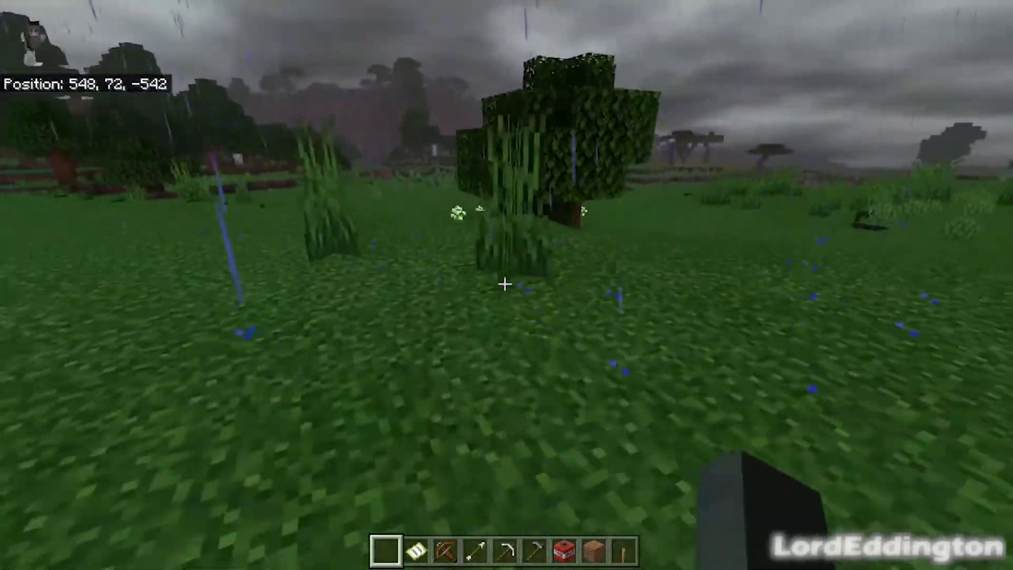
pyautogui.press('w')
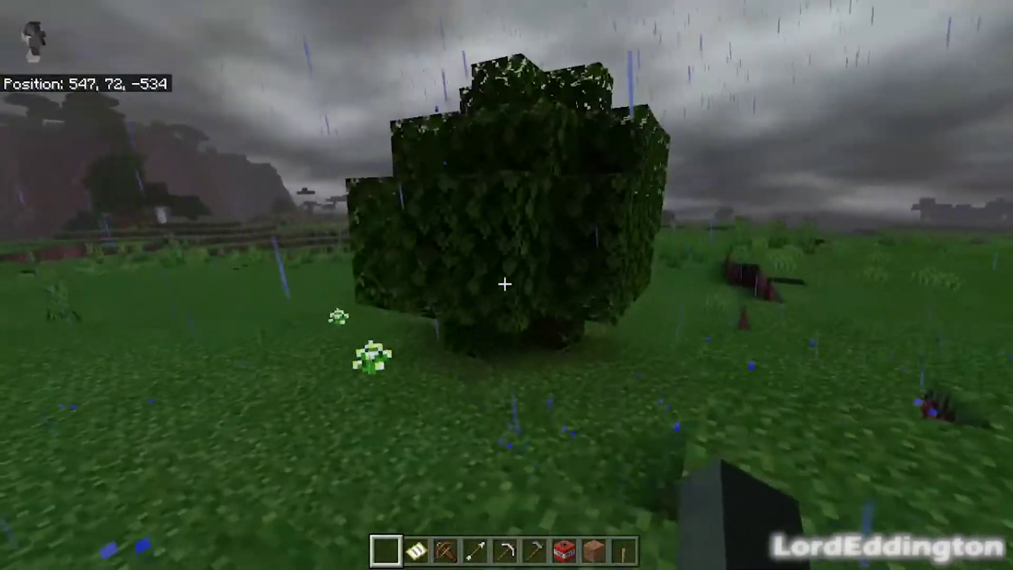
pyautogui.press('w')
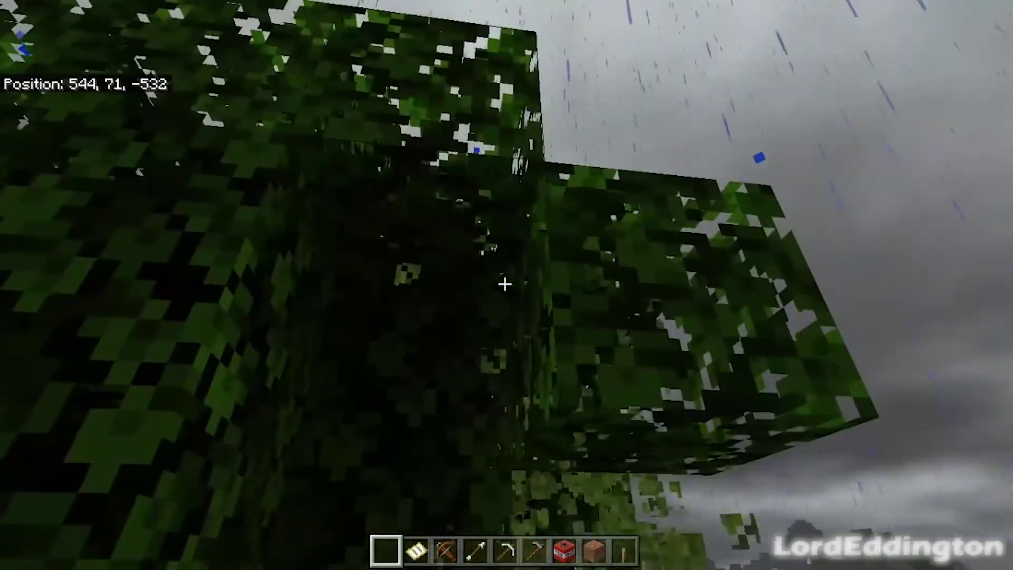
pyautogui.press('w')
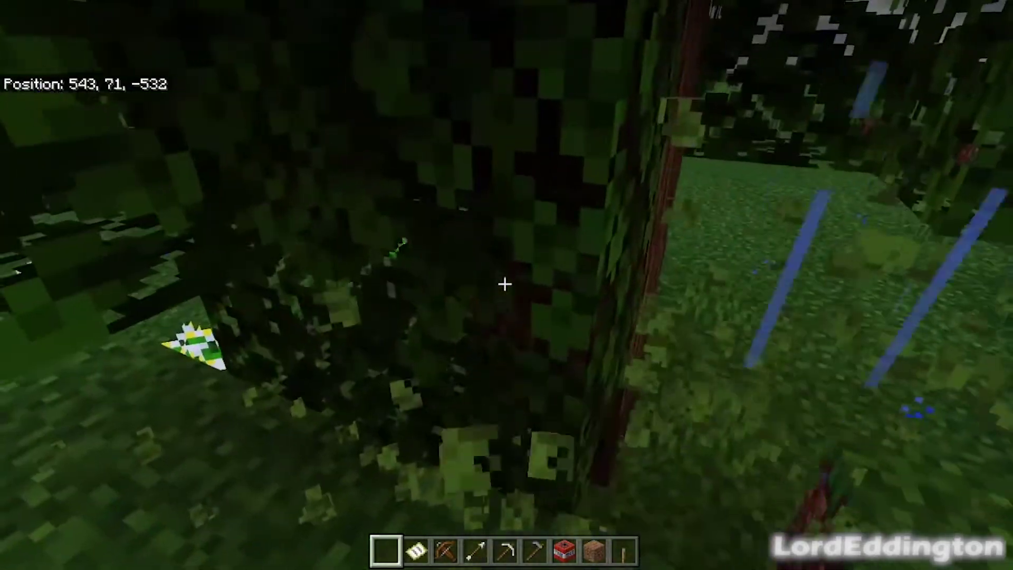
# - Break through the tree's leaves and step out onto the grass
pyautogui.click(505, 284)
pyautogui.press('w')
pyautogui.click(504, 285)
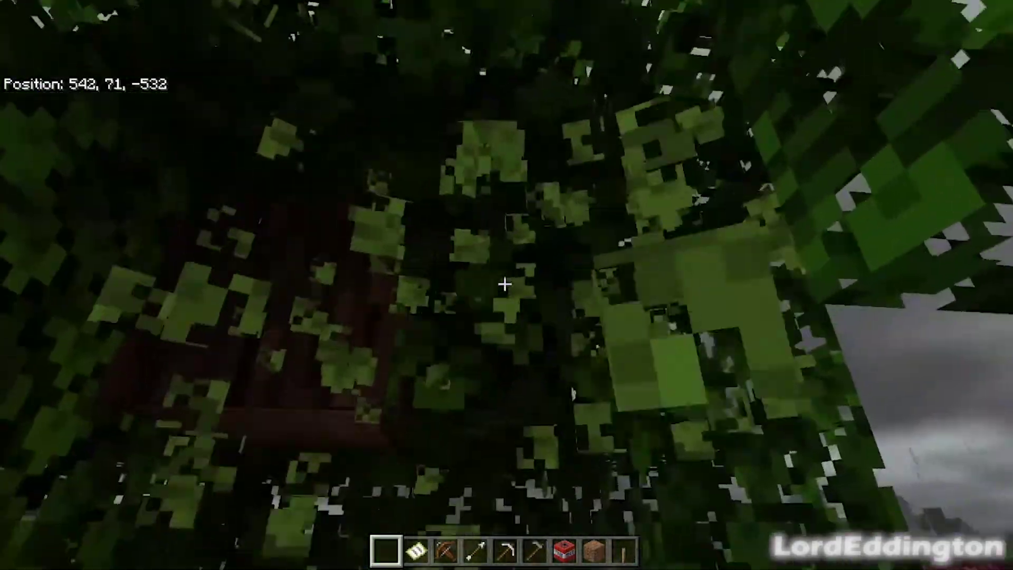
pyautogui.click(504, 285)
pyautogui.press('w')
pyautogui.click(505, 284)
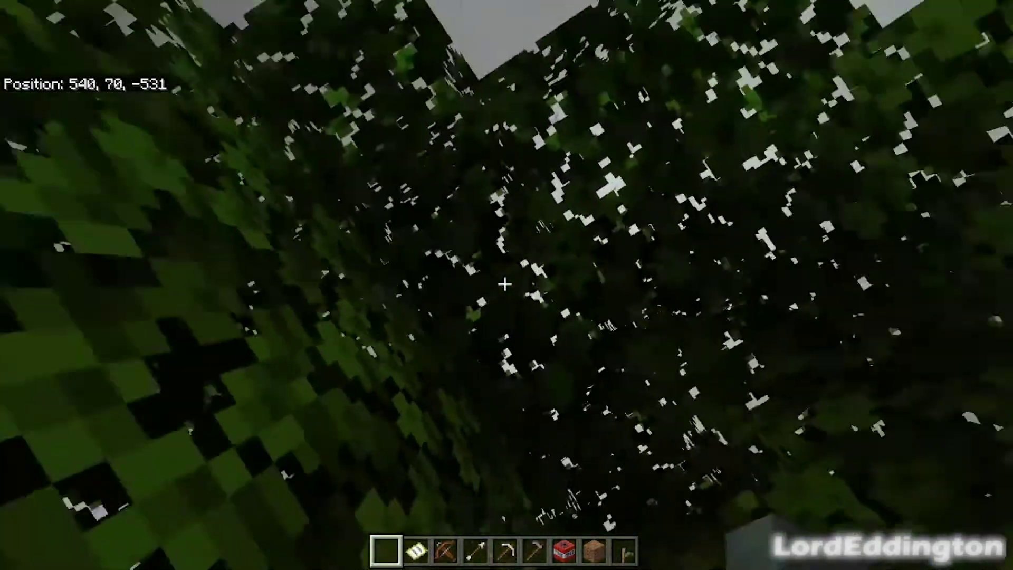
pyautogui.click(505, 284)
pyautogui.press('w')
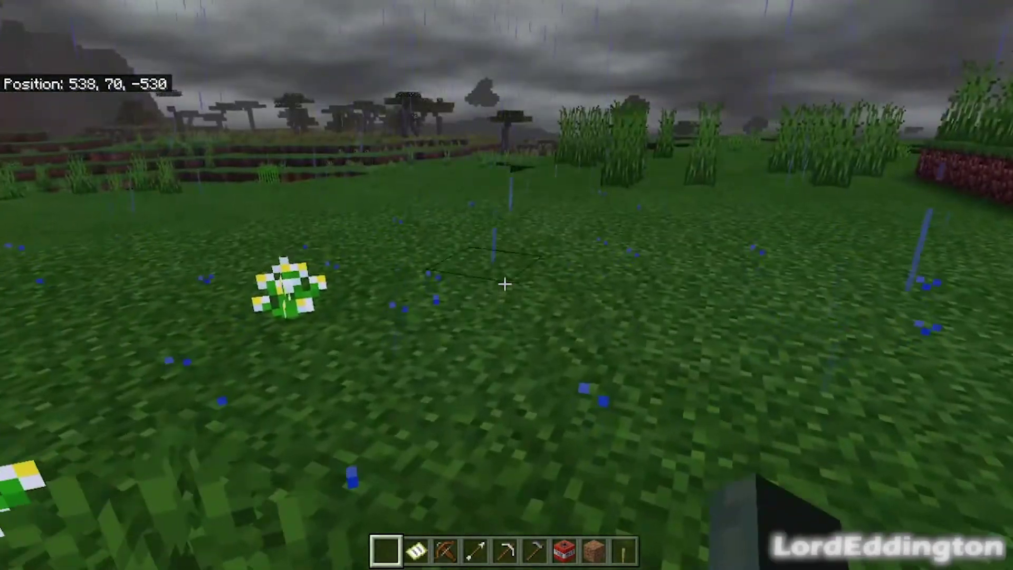
# - Jump and fly across the rainy savanna toward the pond, turning left
pyautogui.press('space')
pyautogui.press('space')
pyautogui.press('w')
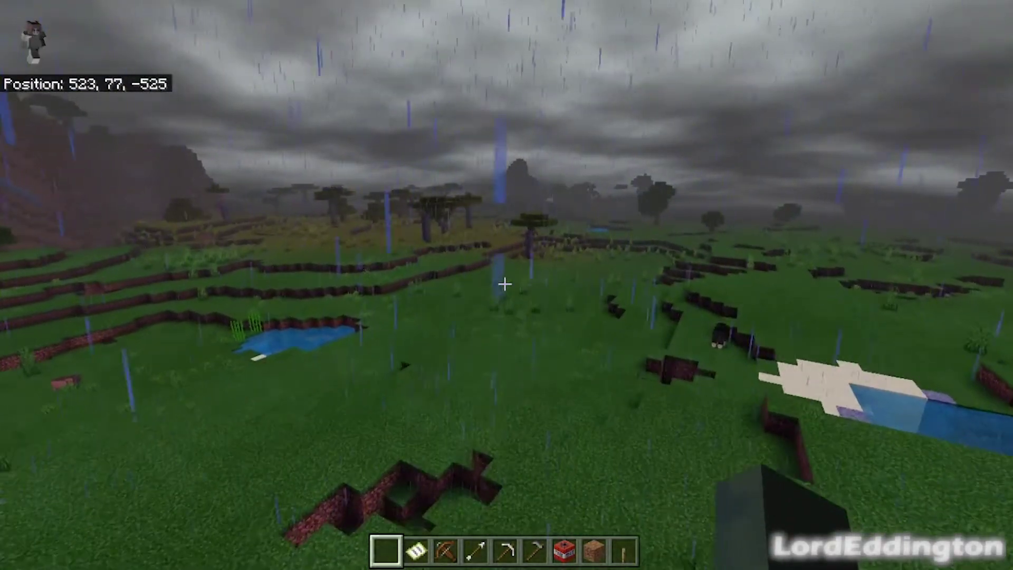
pyautogui.press('w')
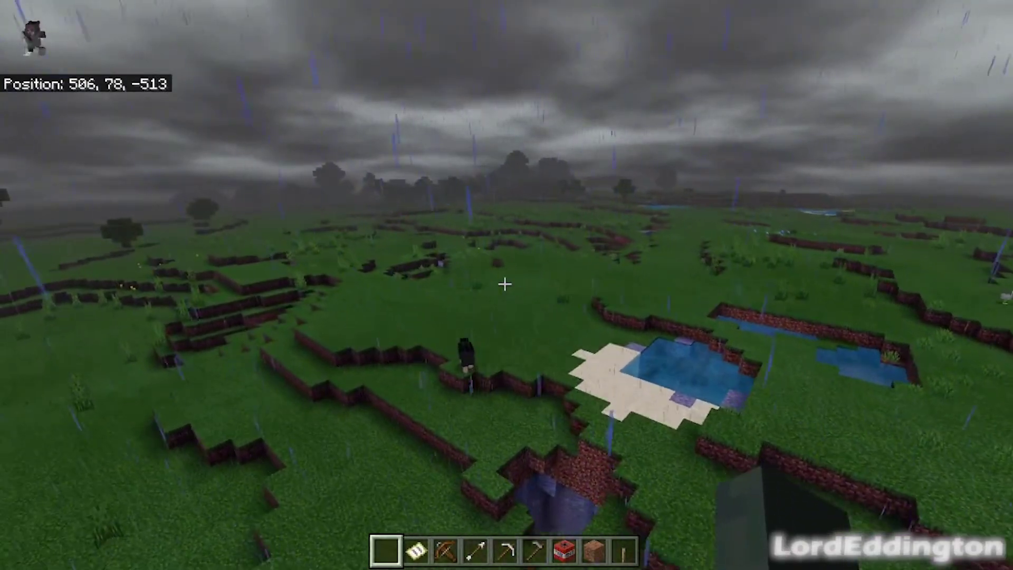
pyautogui.press('w')
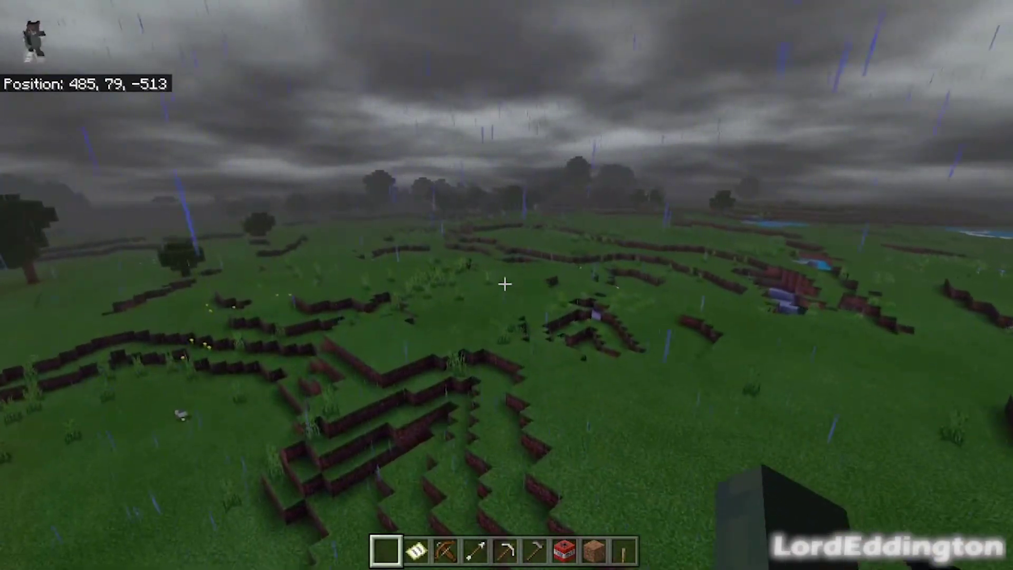
# - Fly low across the grassland and onto the sunny savanna
pyautogui.press('w')
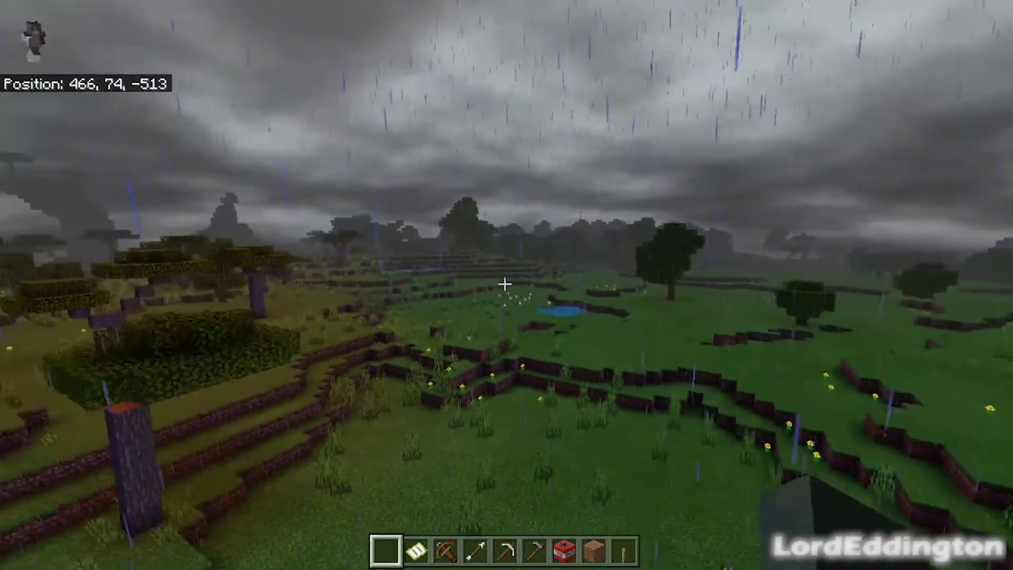
pyautogui.press('w')
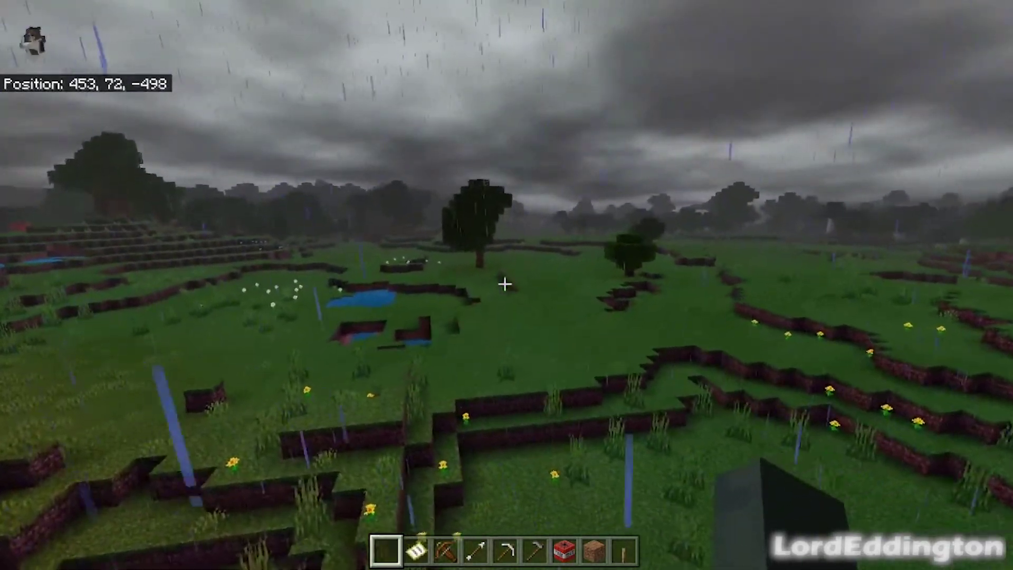
pyautogui.press('w')
pyautogui.press('w')
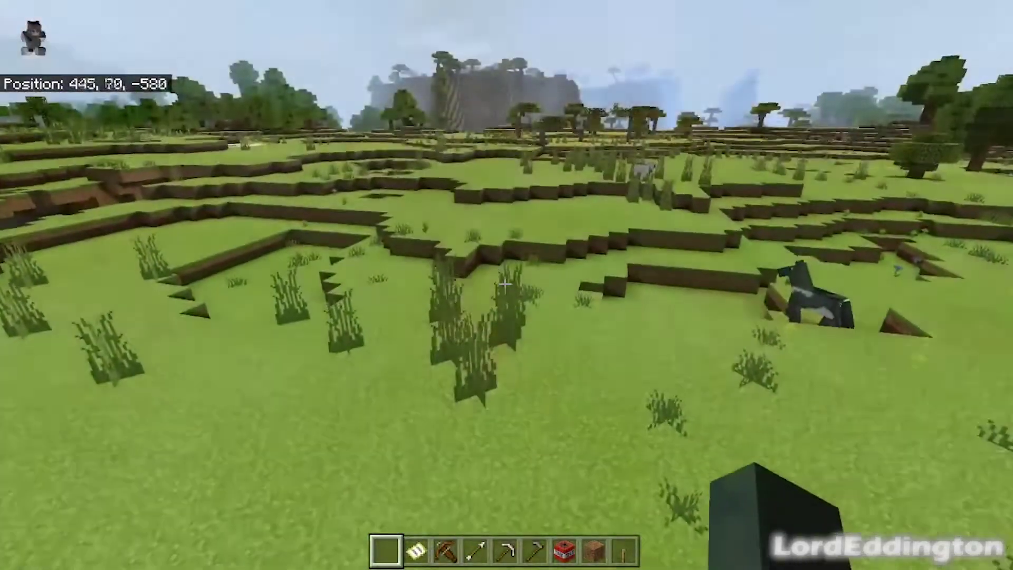
pyautogui.press('w')
pyautogui.press('w')
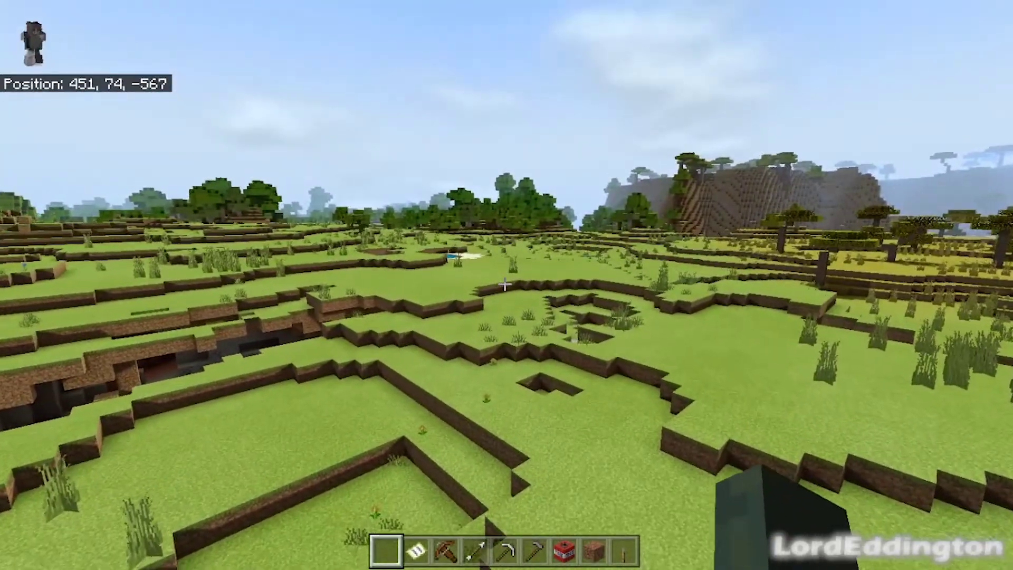
pyautogui.press('w')
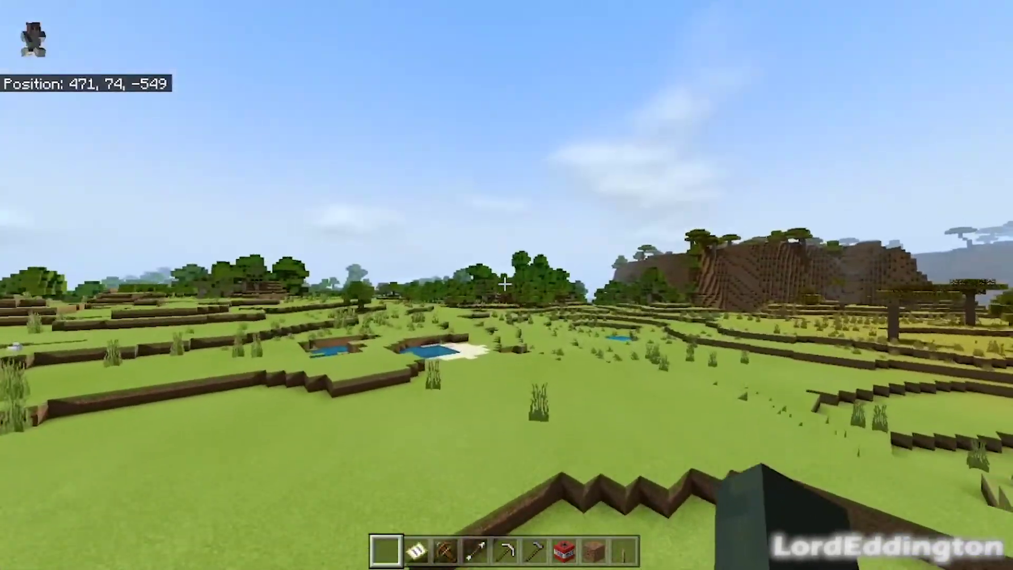
# - Rise uphill and fly over the forest canopy toward the hills
pyautogui.press('w')
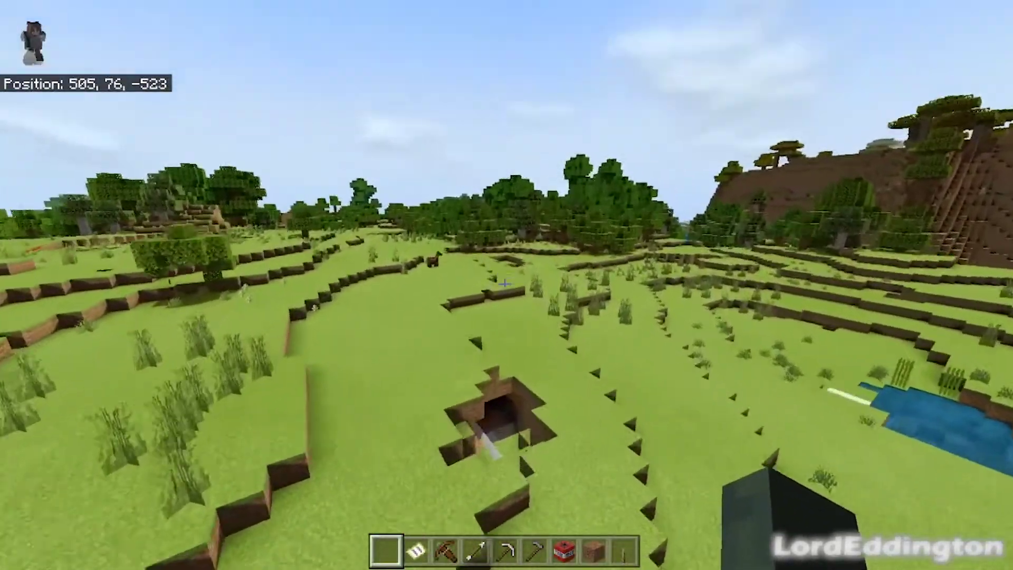
pyautogui.press('w')
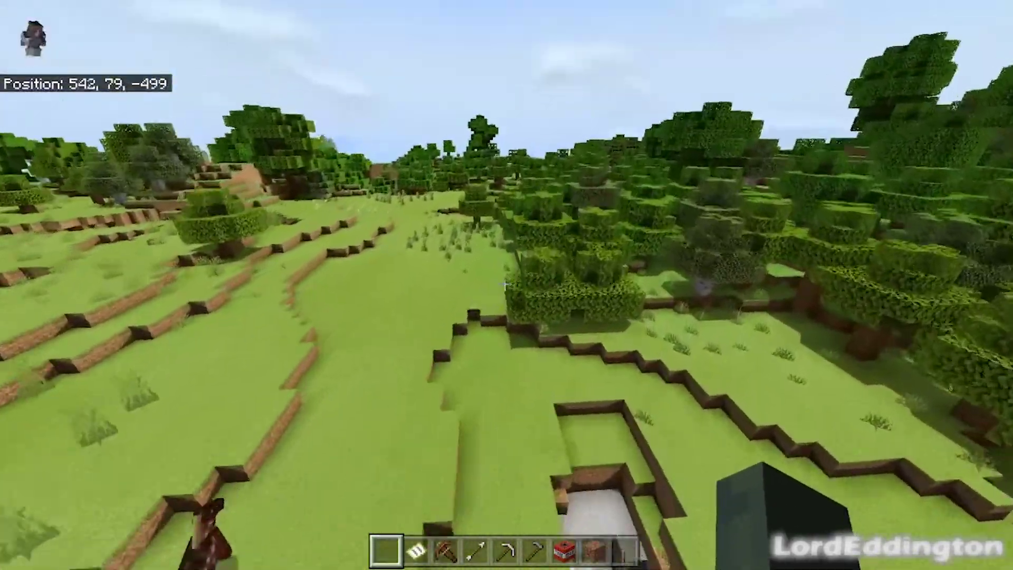
pyautogui.press('w')
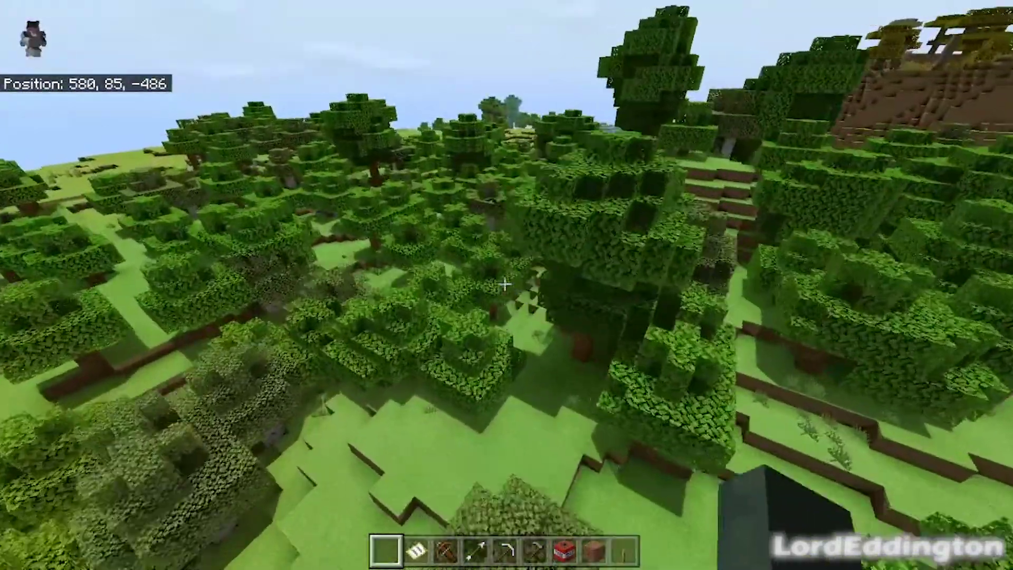
pyautogui.press('w')
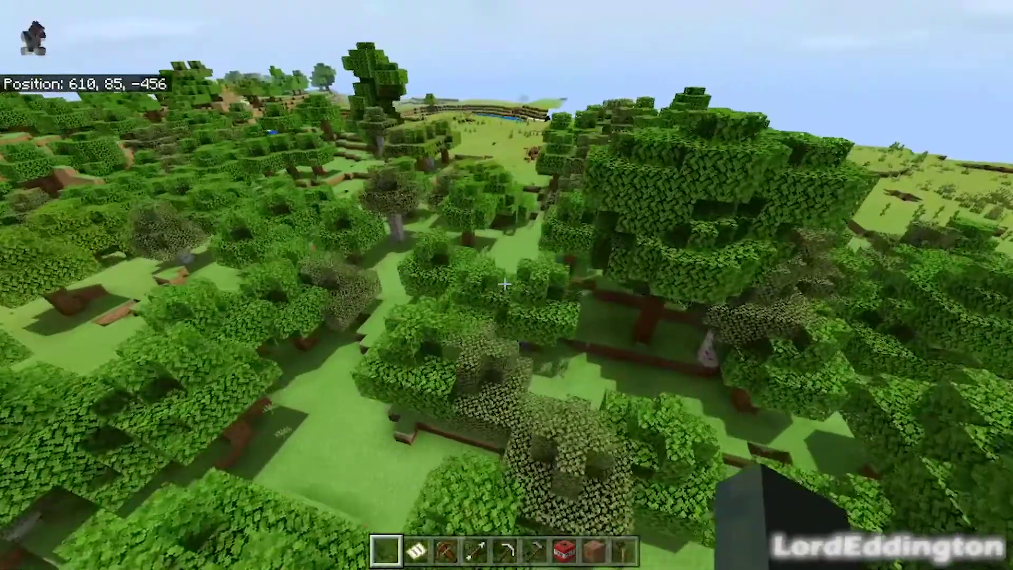
pyautogui.press('w')
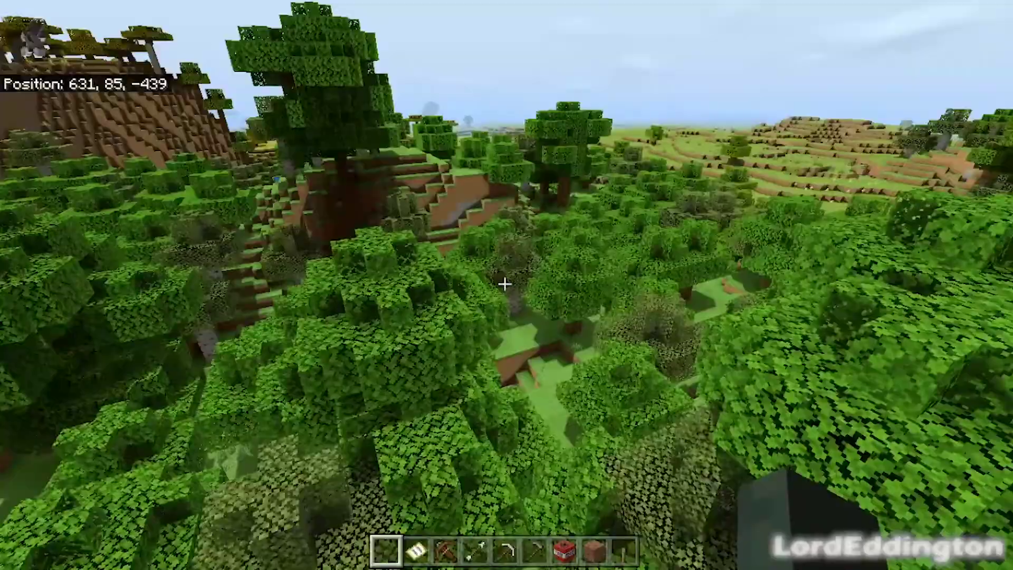
pyautogui.press('w')
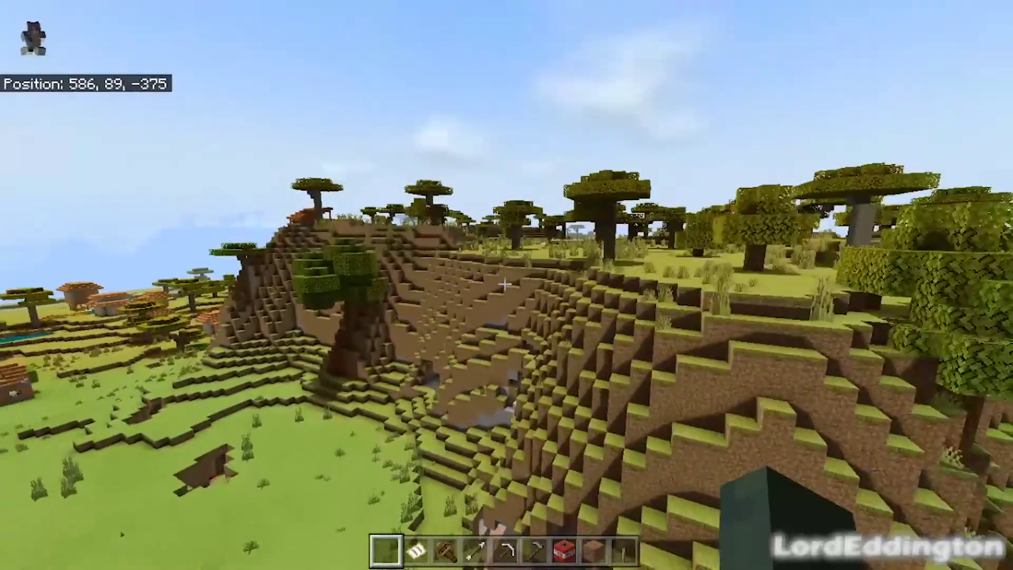
# - Fly over and circle the savanna village, then descend to ground level
pyautogui.press('w')
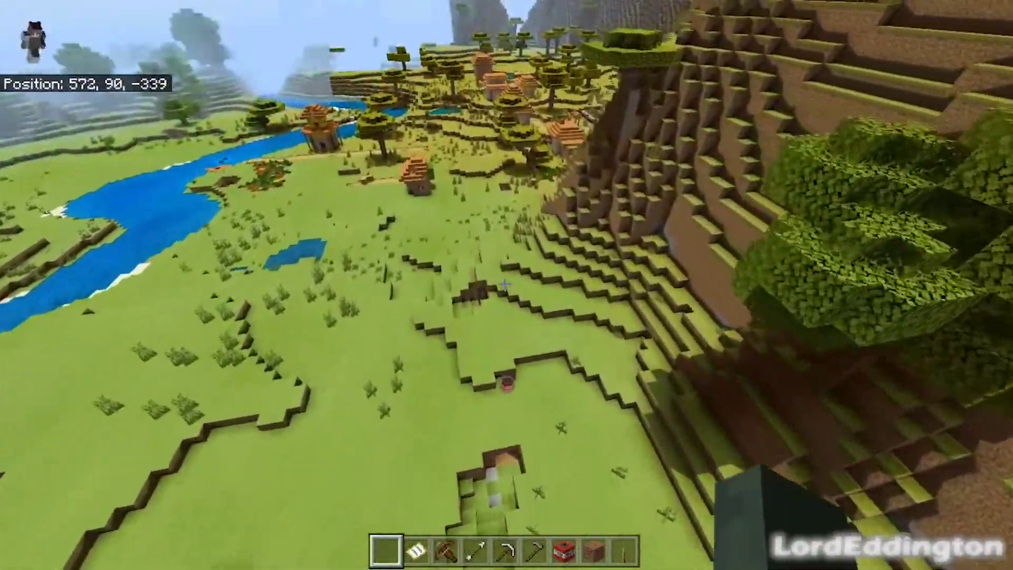
pyautogui.press('w')
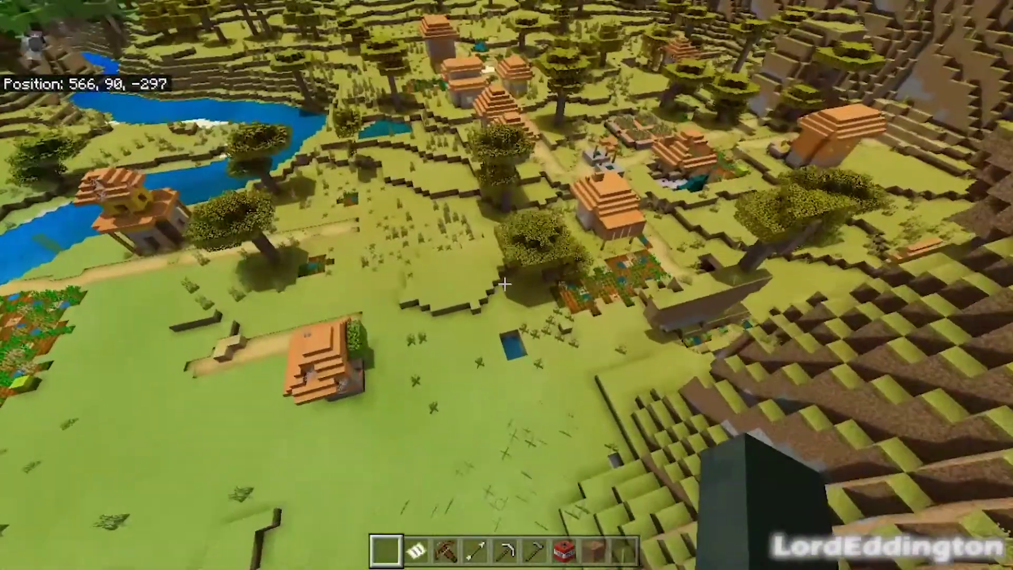
pyautogui.press('w')
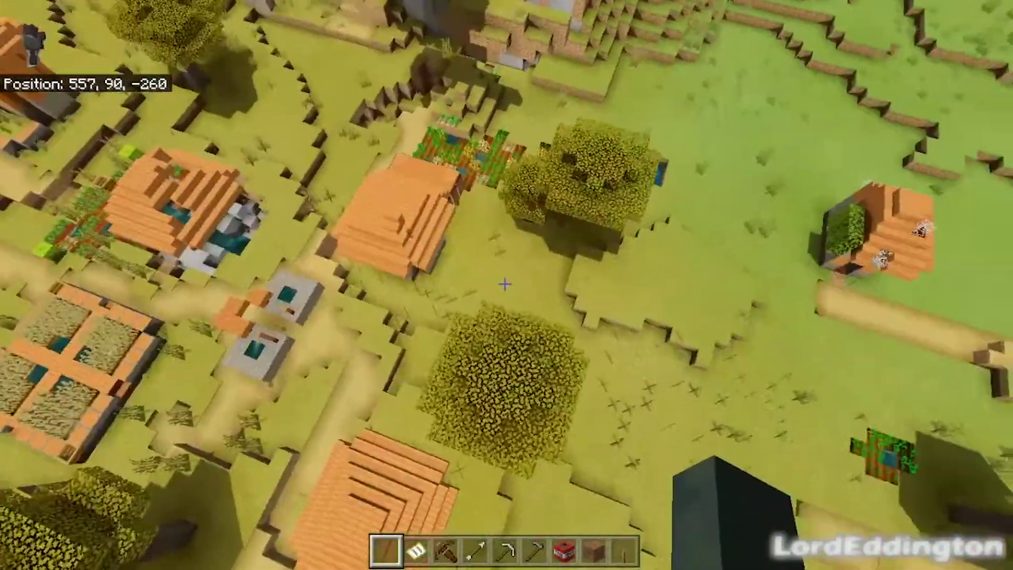
pyautogui.press('w')
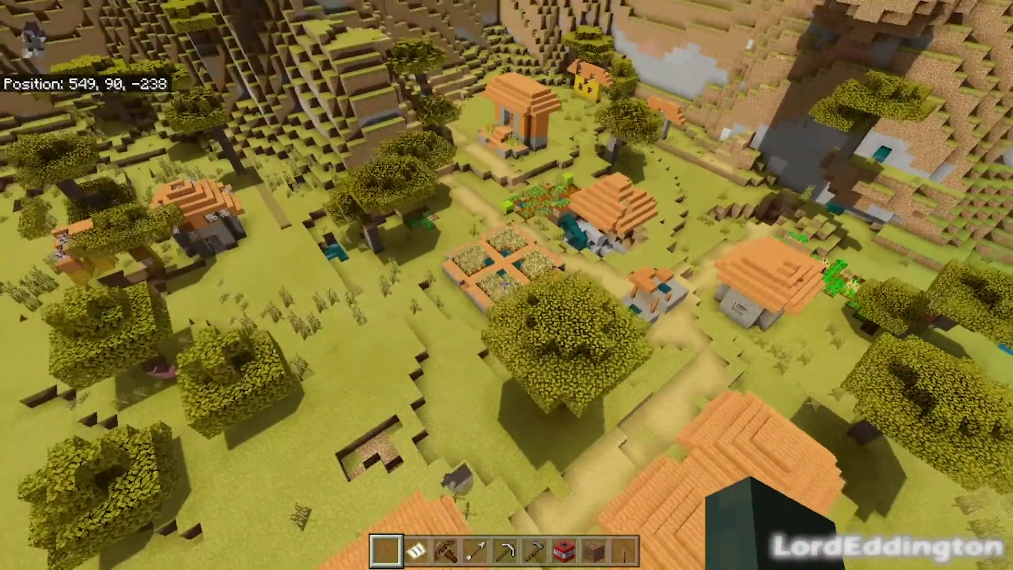
pyautogui.press('w')
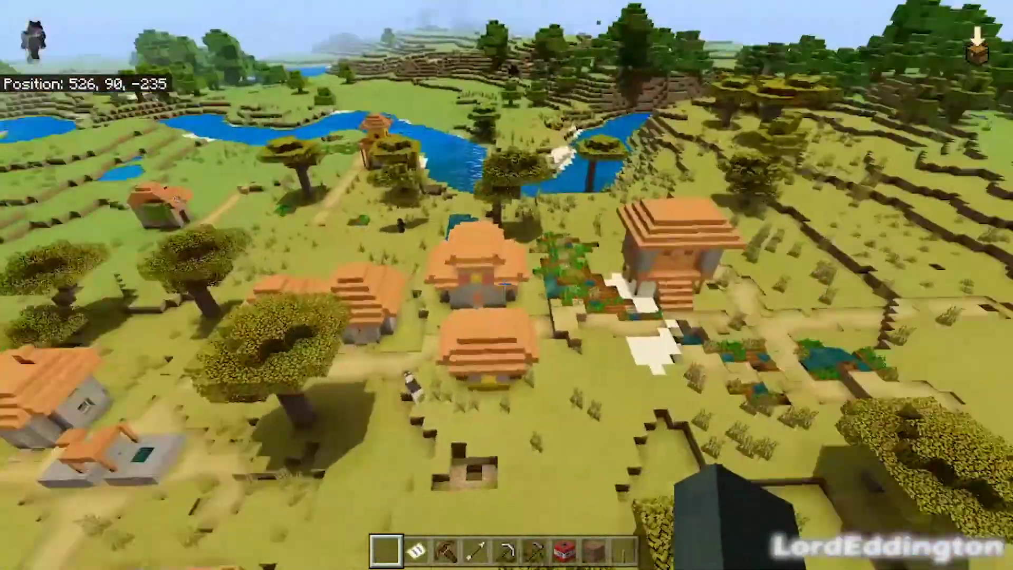
pyautogui.press('w')
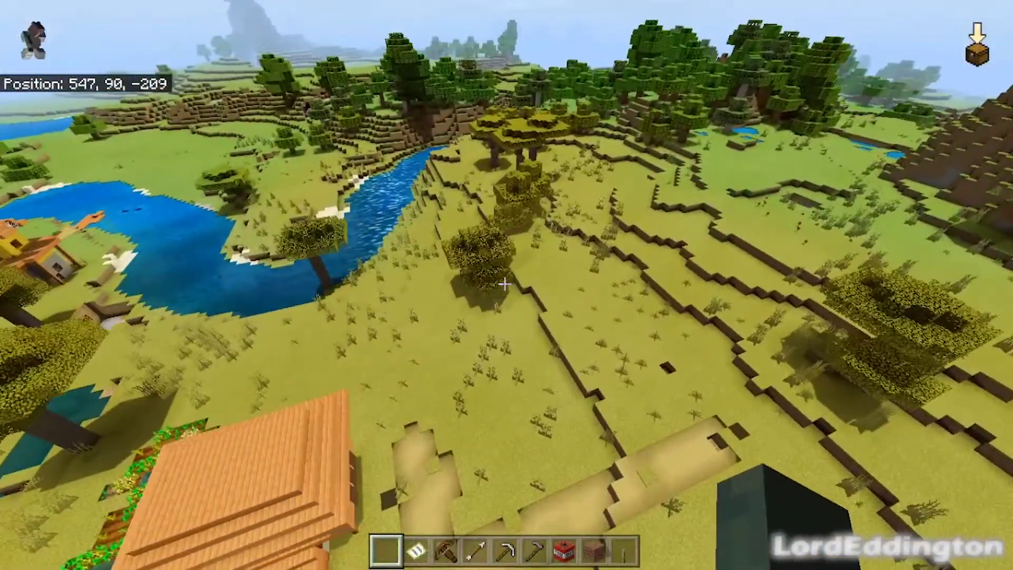
pyautogui.press('w')
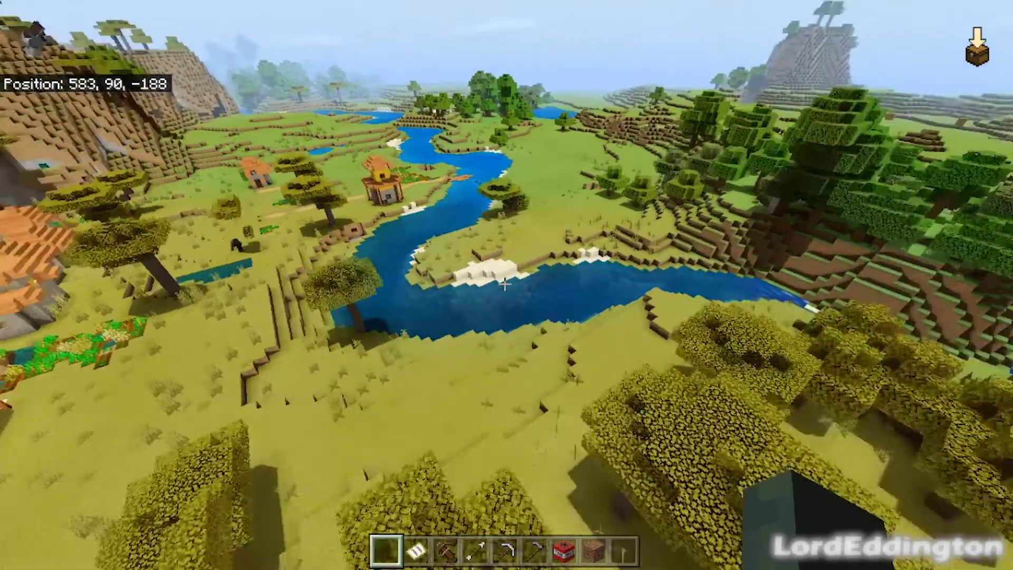
pyautogui.press('shift')
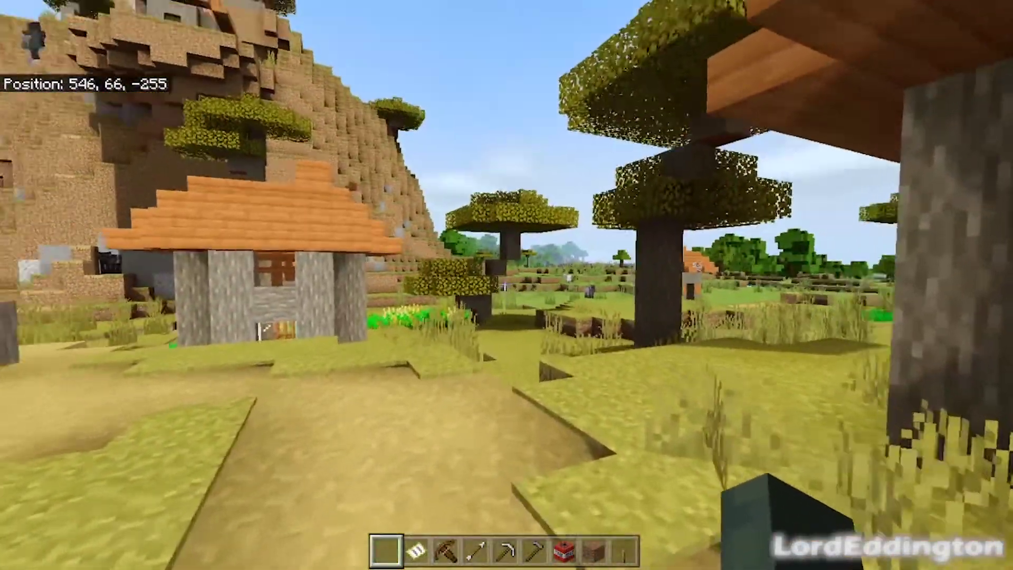
# - Walk up to the house and open its wooden door
pyautogui.press('w')
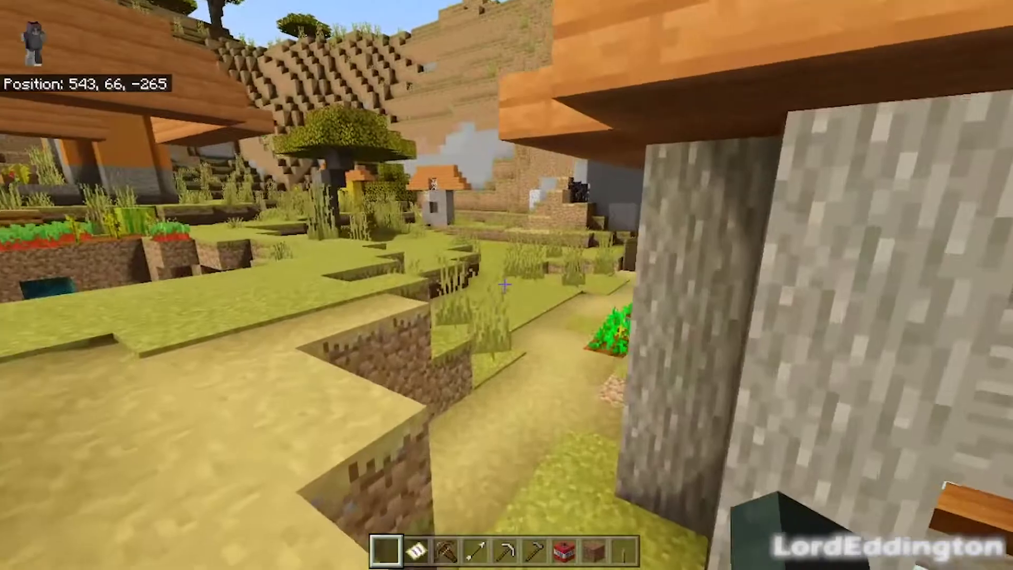
pyautogui.press('w')
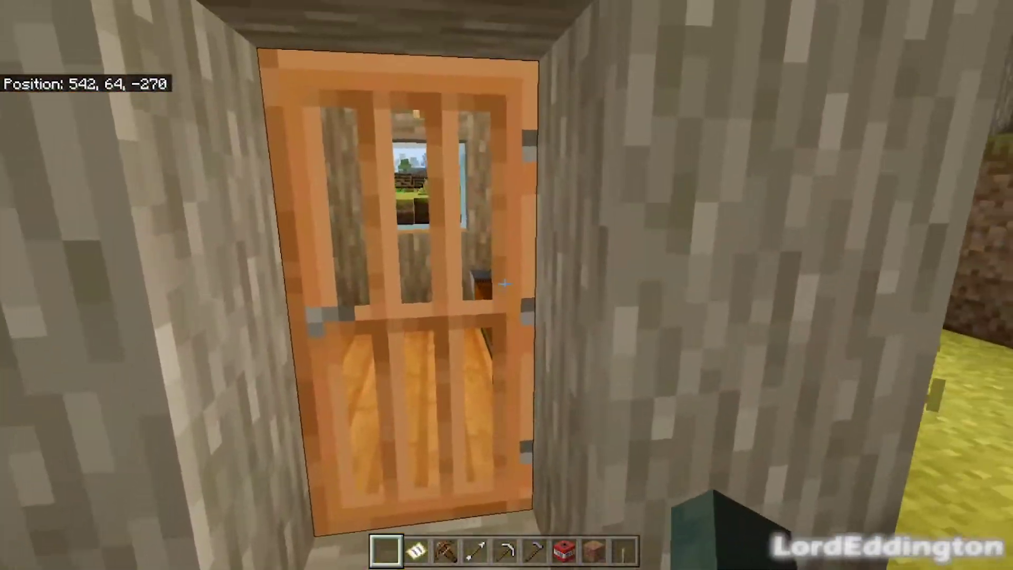
pyautogui.rightClick(505, 285)
# - Walk past the village fields to the well, then pause the game
pyautogui.press('w')
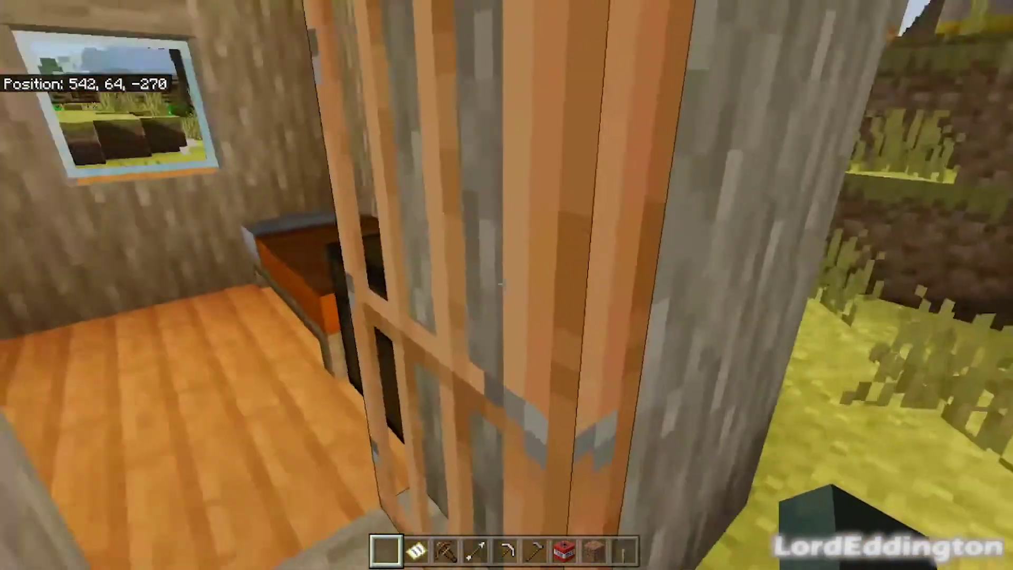
pyautogui.press('w')
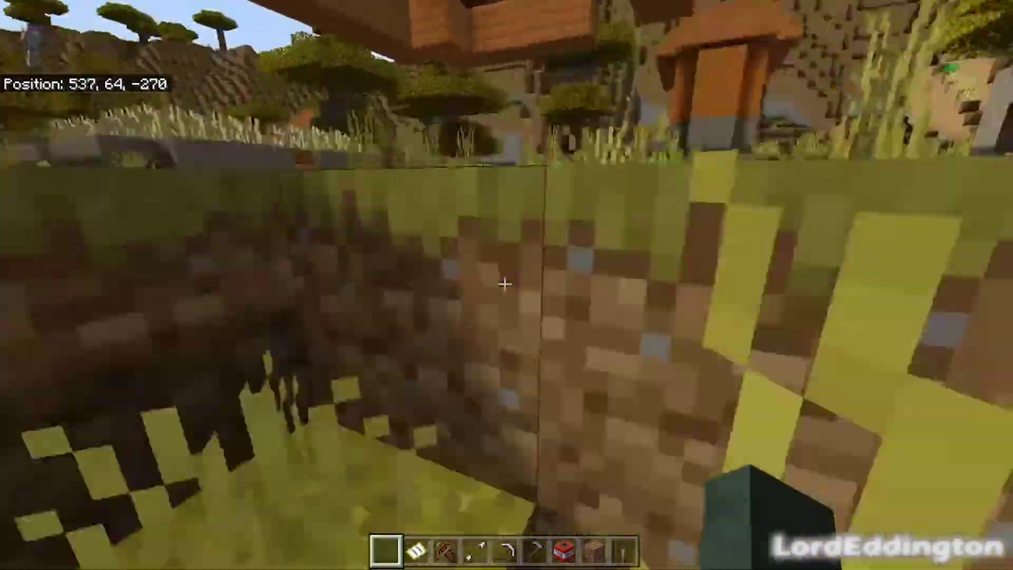
pyautogui.press('w')
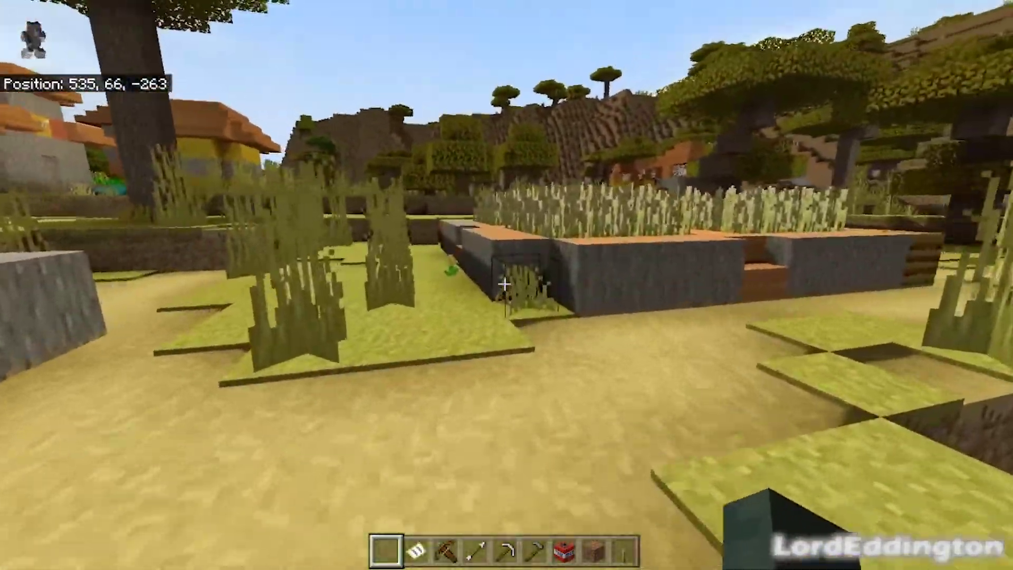
pyautogui.press('w')
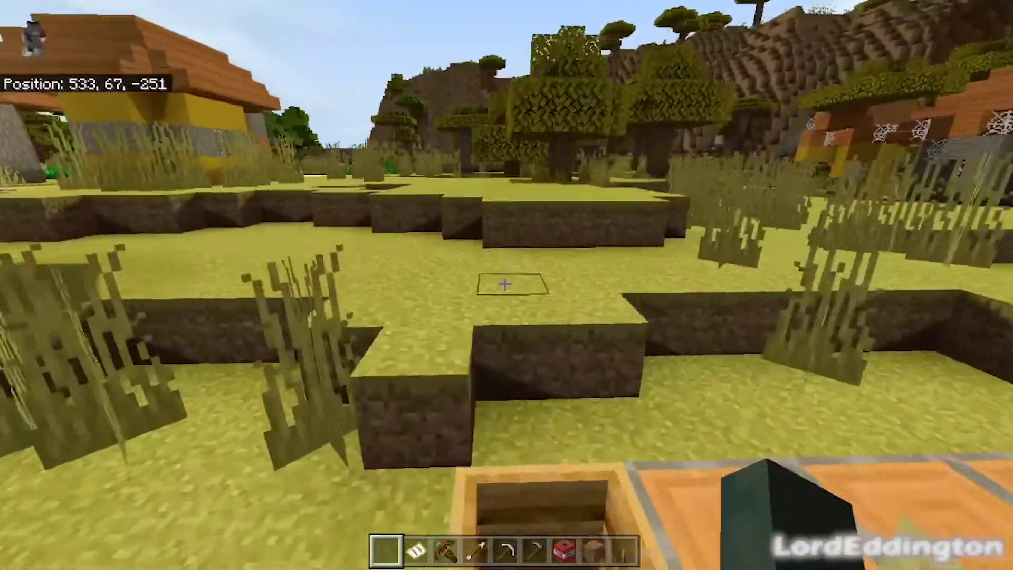
pyautogui.press('w')
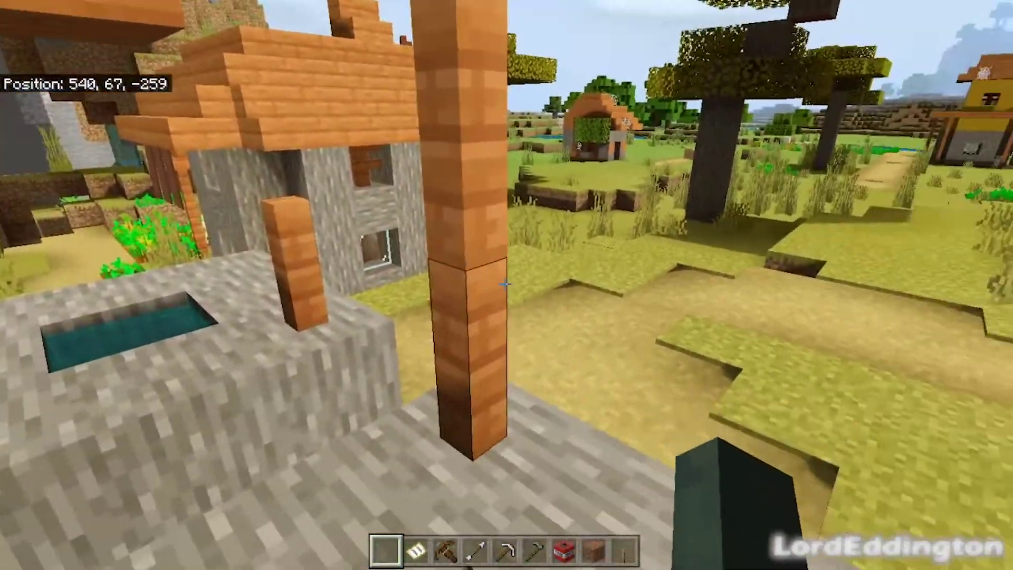
pyautogui.press('Escape')
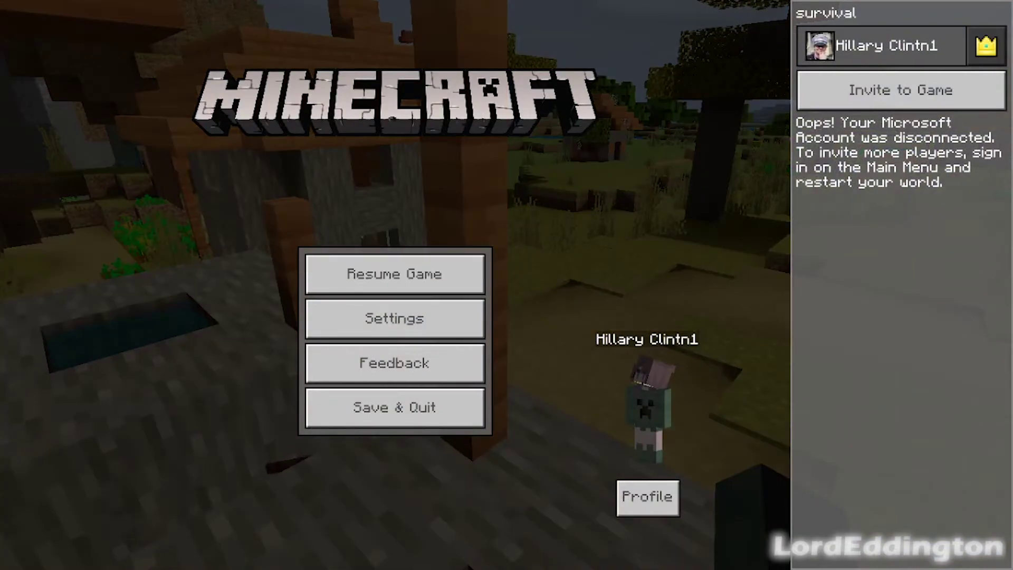